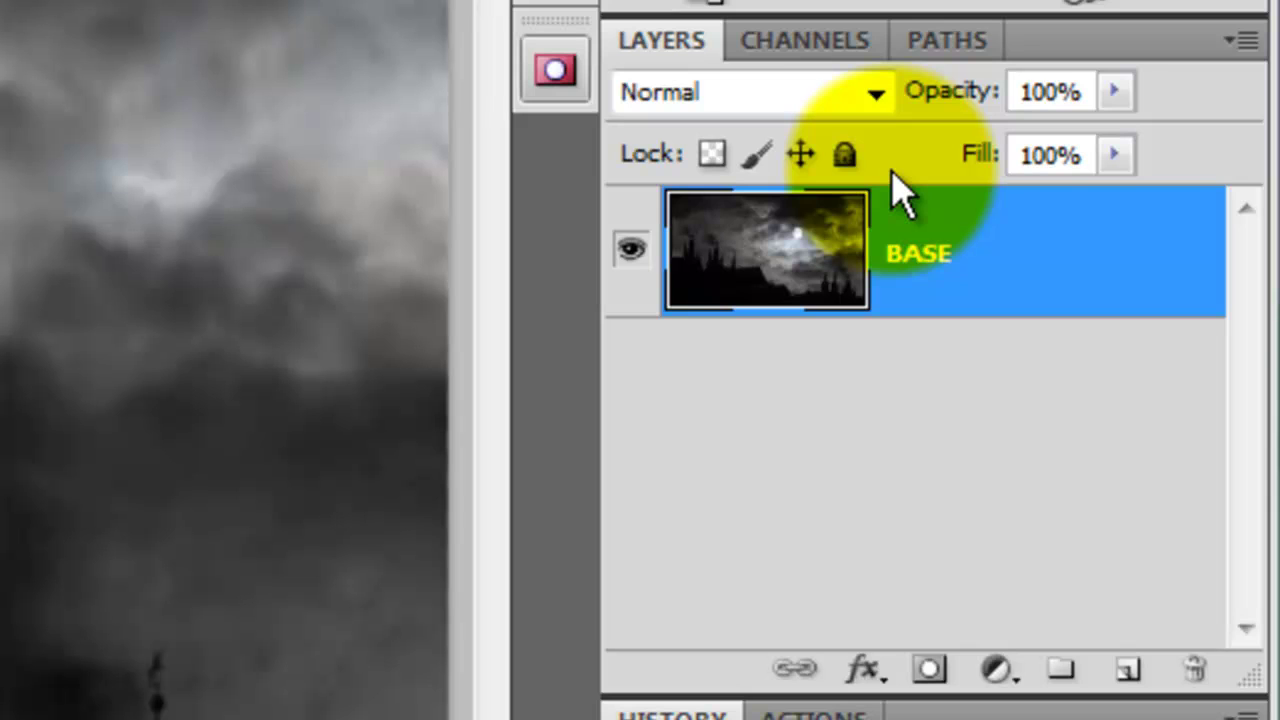
# Duplicate the BASE layer with Ctrl+J to create a BASE copy above it.
pyautogui.hotkey('ctrl', 'j')
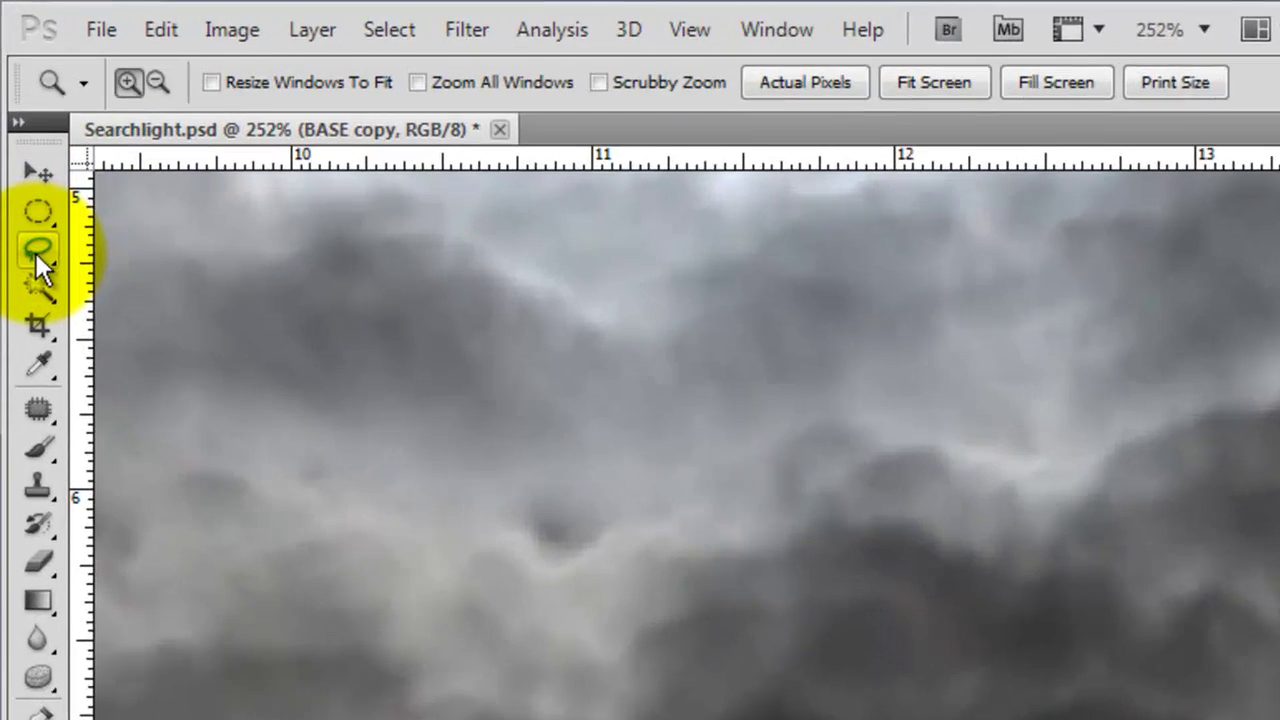
# Quick-select the castle silhouette, subtract the sky beside the tall spire, and save the selection as a channel.
pyautogui.click(37, 290)
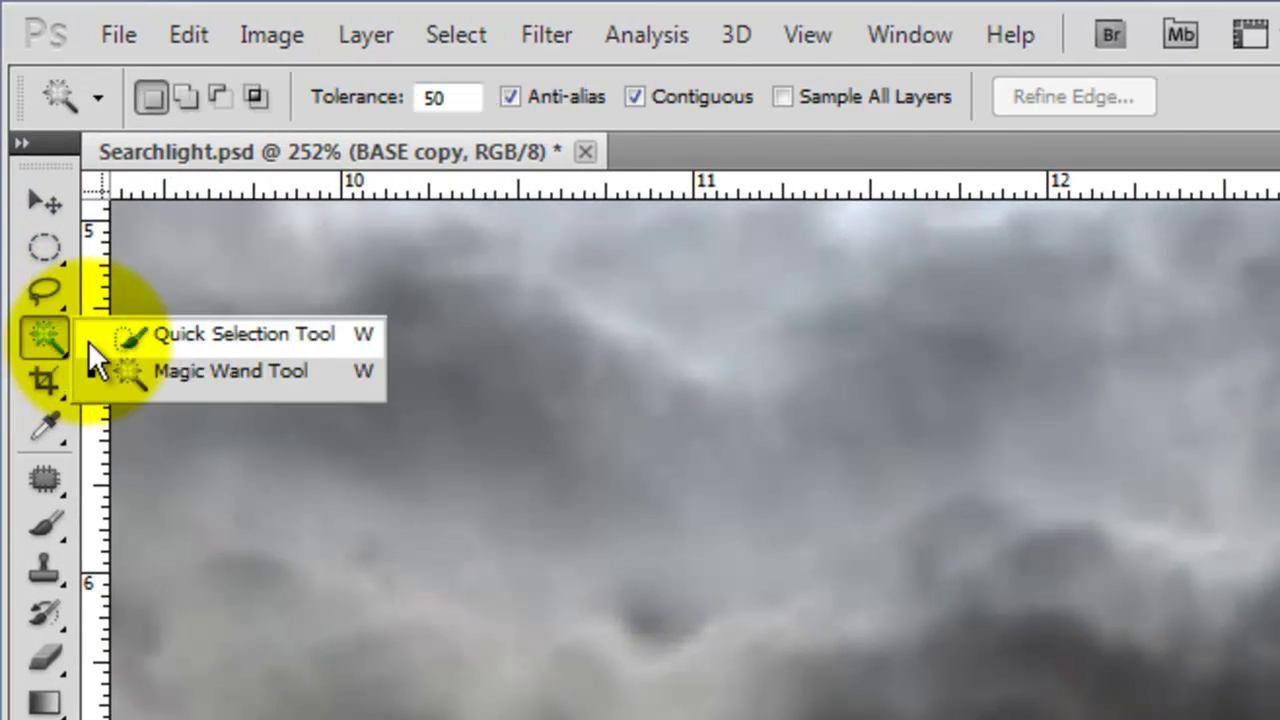
pyautogui.click(158, 333)
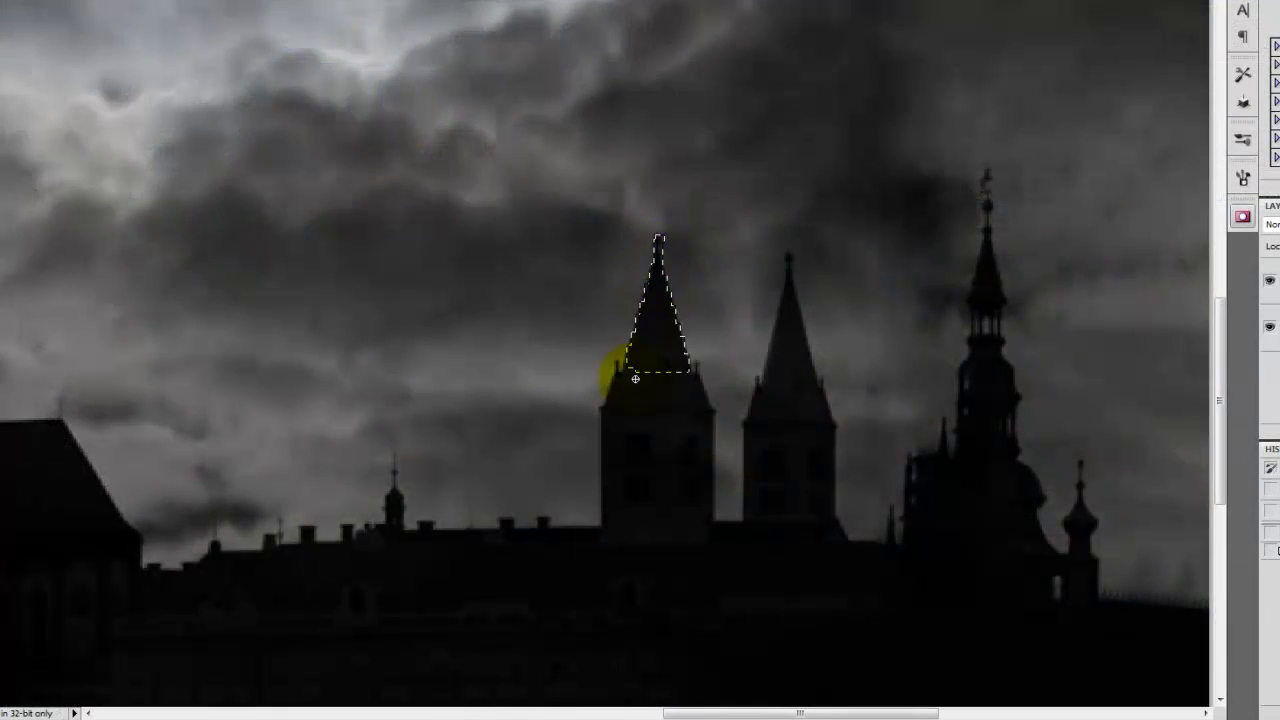
pyautogui.moveTo(635, 378)
pyautogui.mouseDown()
pyautogui.moveTo(651, 434)
pyautogui.moveTo(789, 437)
pyautogui.moveTo(811, 366)
pyautogui.moveTo(971, 387)
pyautogui.moveTo(971, 566)
pyautogui.moveTo(1090, 500)
pyautogui.moveTo(130, 520)
pyautogui.moveTo(420, 525)
pyautogui.mouseUp()
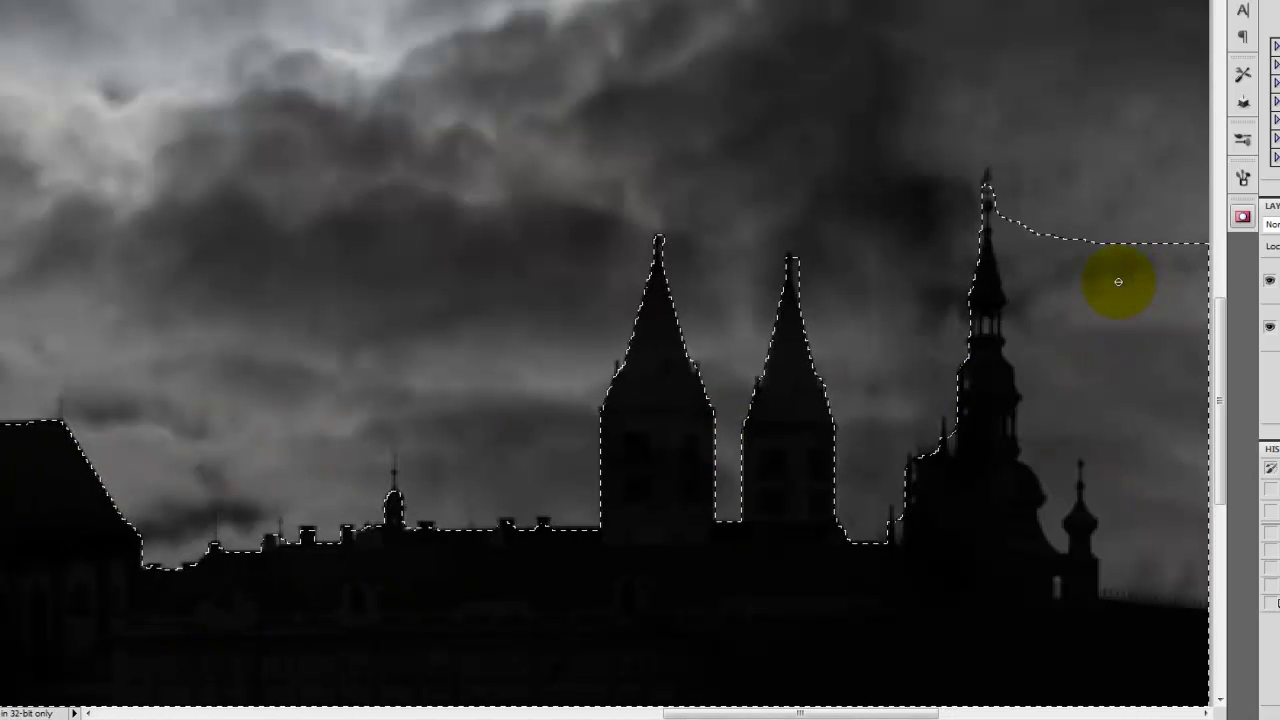
pyautogui.moveTo(1116, 278)
pyautogui.mouseDown()
pyautogui.moveTo(1084, 287)
pyautogui.moveTo(1033, 198)
pyautogui.moveTo(1000, 202)
pyautogui.moveTo(1053, 419)
pyautogui.moveTo(1174, 559)
pyautogui.moveTo(1046, 458)
pyautogui.moveTo(1057, 509)
pyautogui.mouseUp()
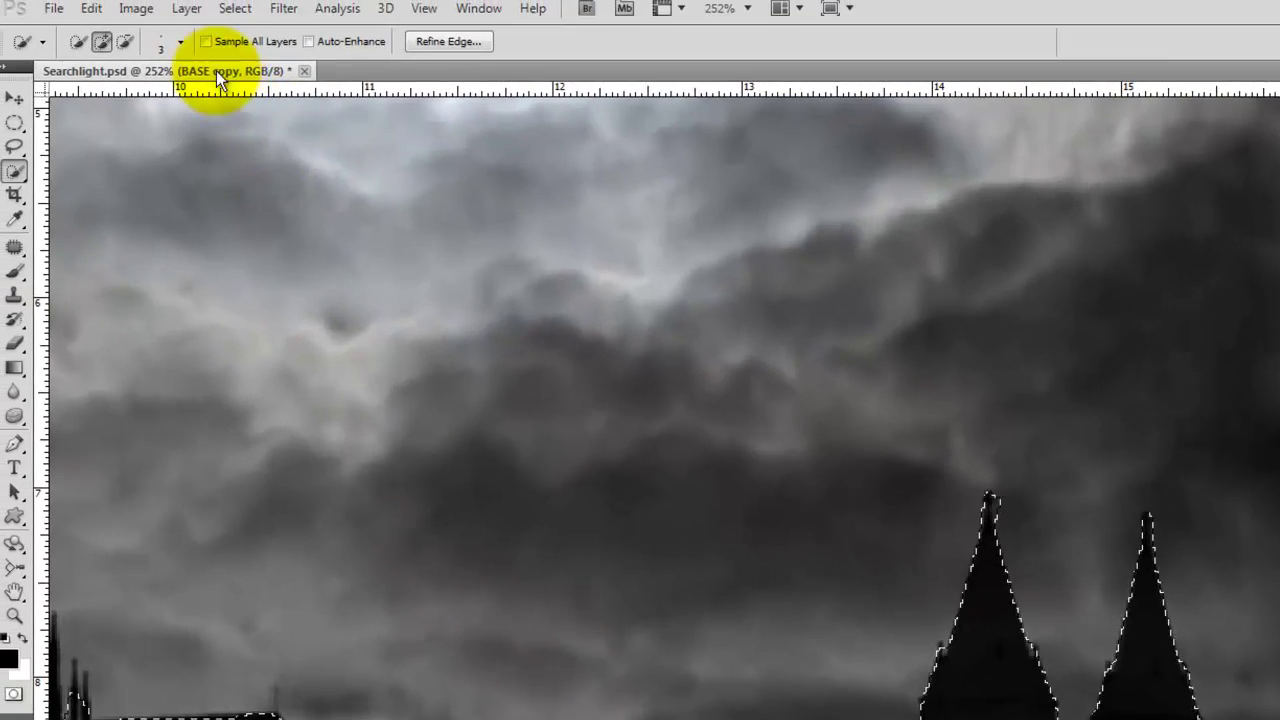
pyautogui.click(229, 9)
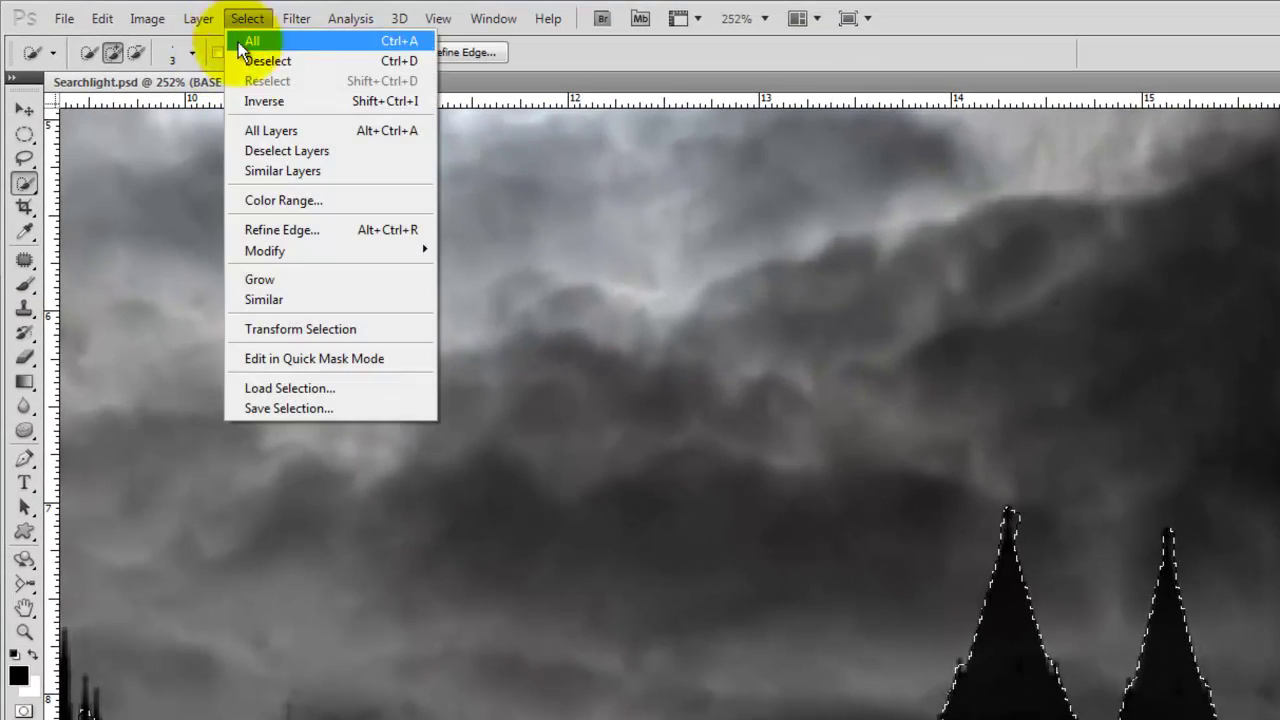
pyautogui.click(284, 417)
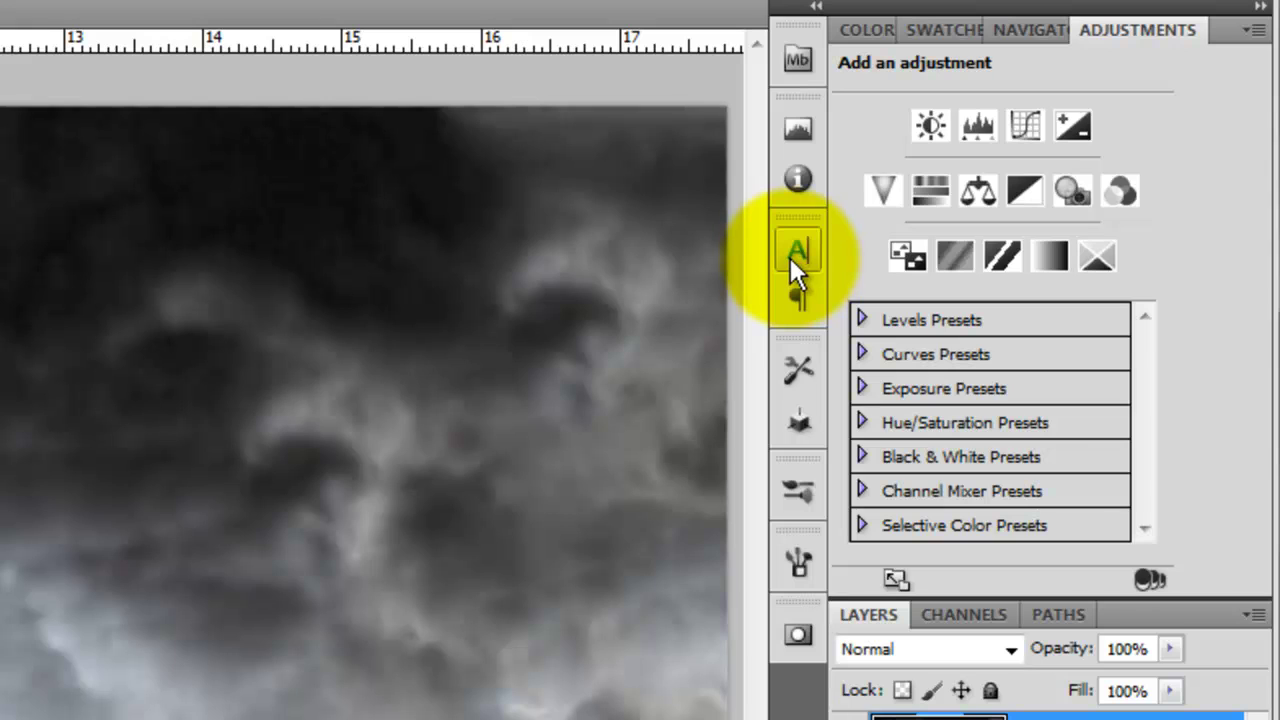
# Set the text colour to near-white and type SEARCHLIGHT in the sky left of the moon.
pyautogui.click(791, 257)
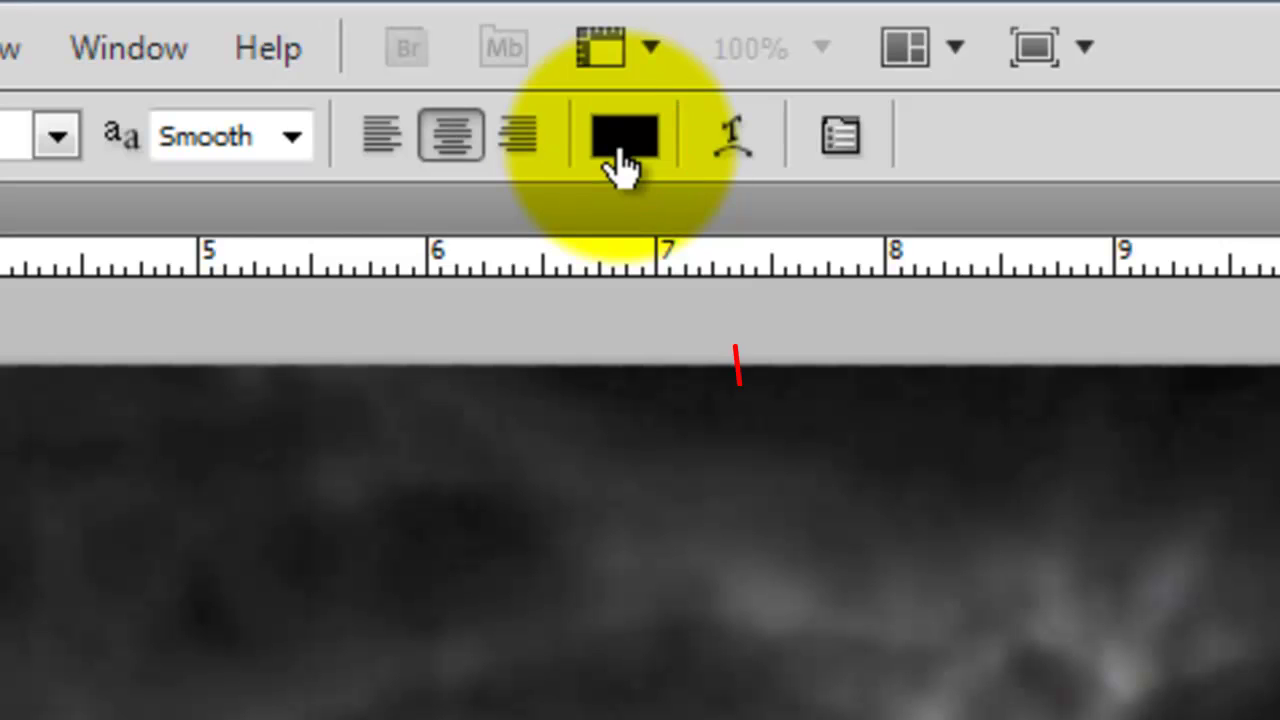
pyautogui.click(622, 145)
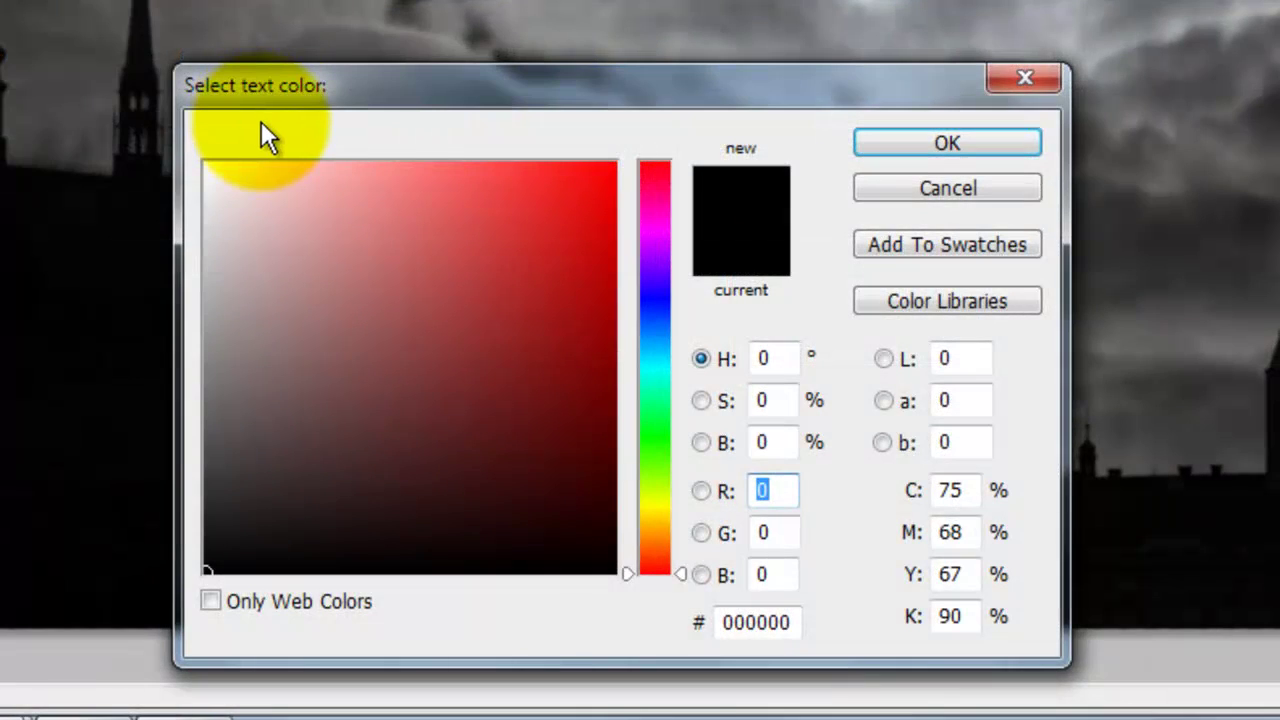
pyautogui.click(215, 165)
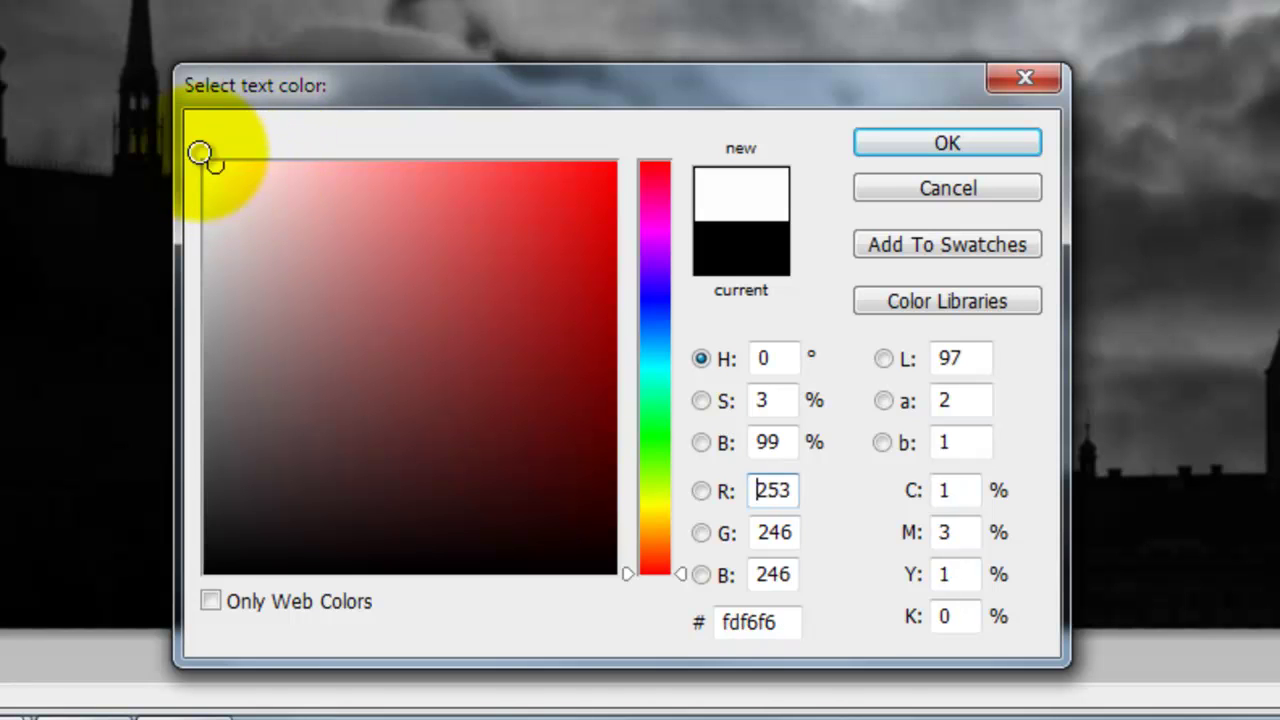
pyautogui.click(202, 161)
pyautogui.click(947, 143)
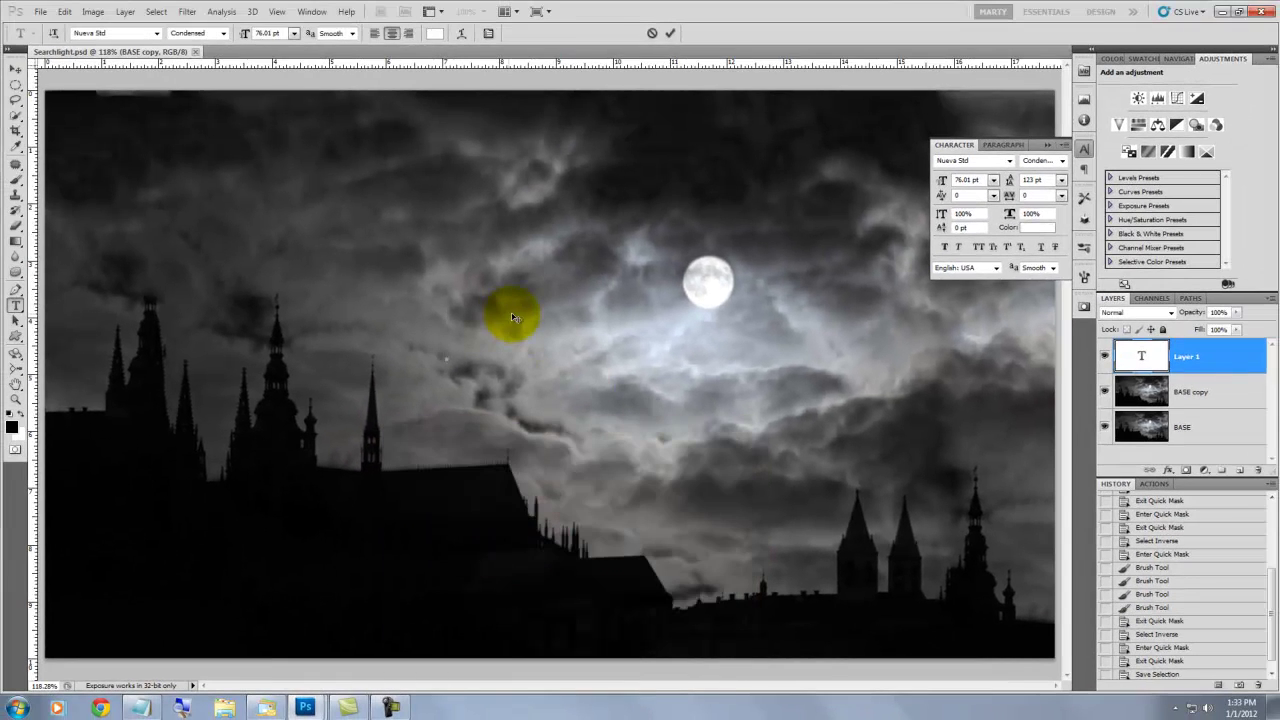
pyautogui.write('SEARCHLIGHT')
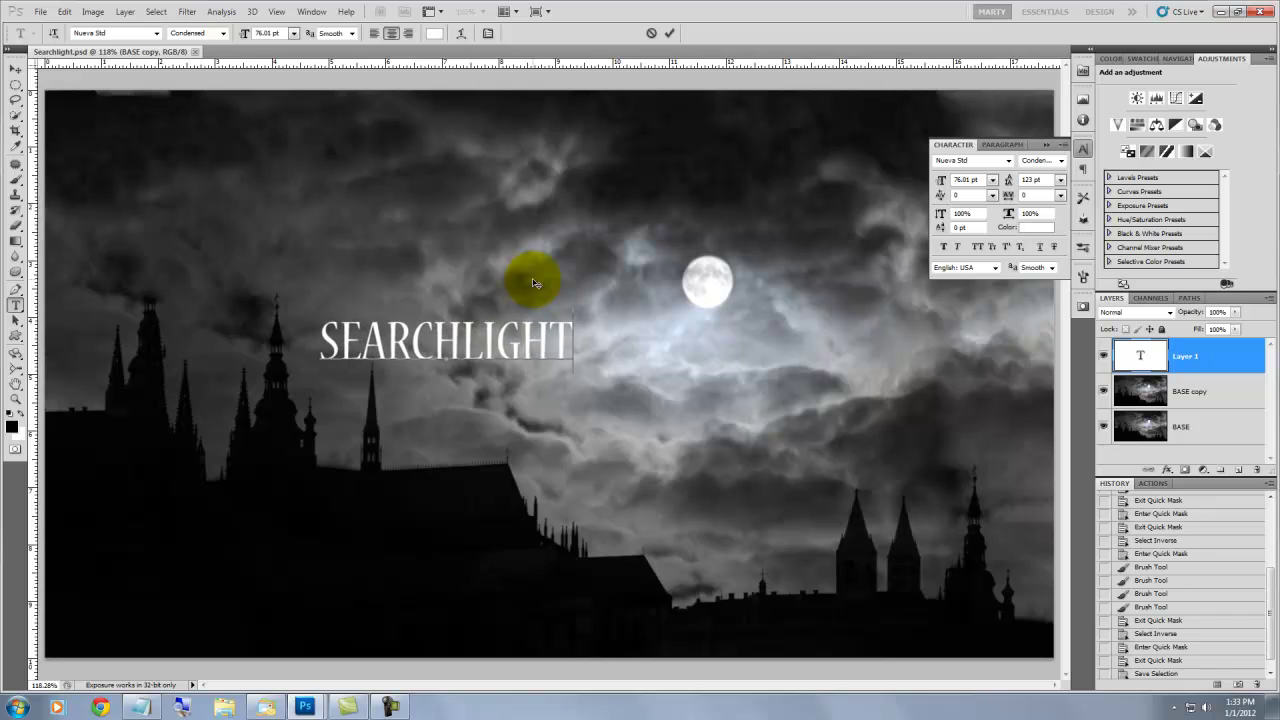
# Move SEARCHLIGHT higher in the sky and raise its font size from 76.01 to 105.01 pt.
pyautogui.click(15, 68)
pyautogui.moveTo(374, 318); pyautogui.dragTo(500, 240)
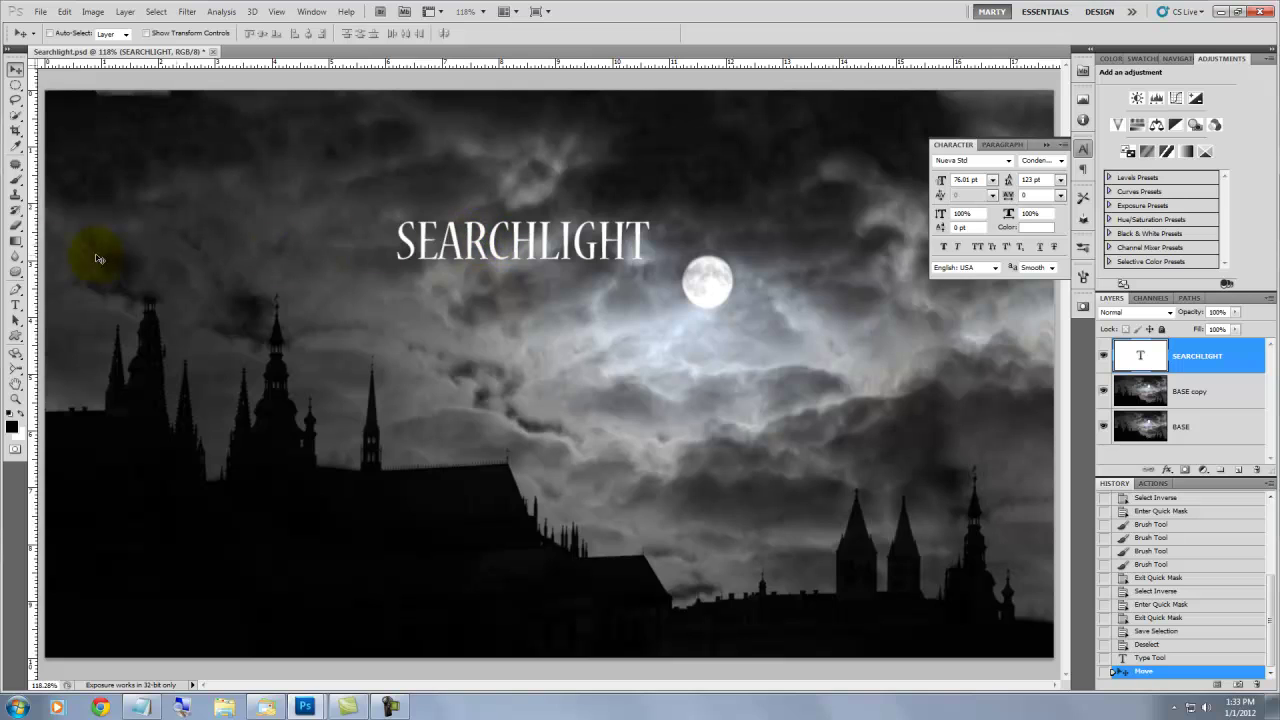
pyautogui.click(15, 304)
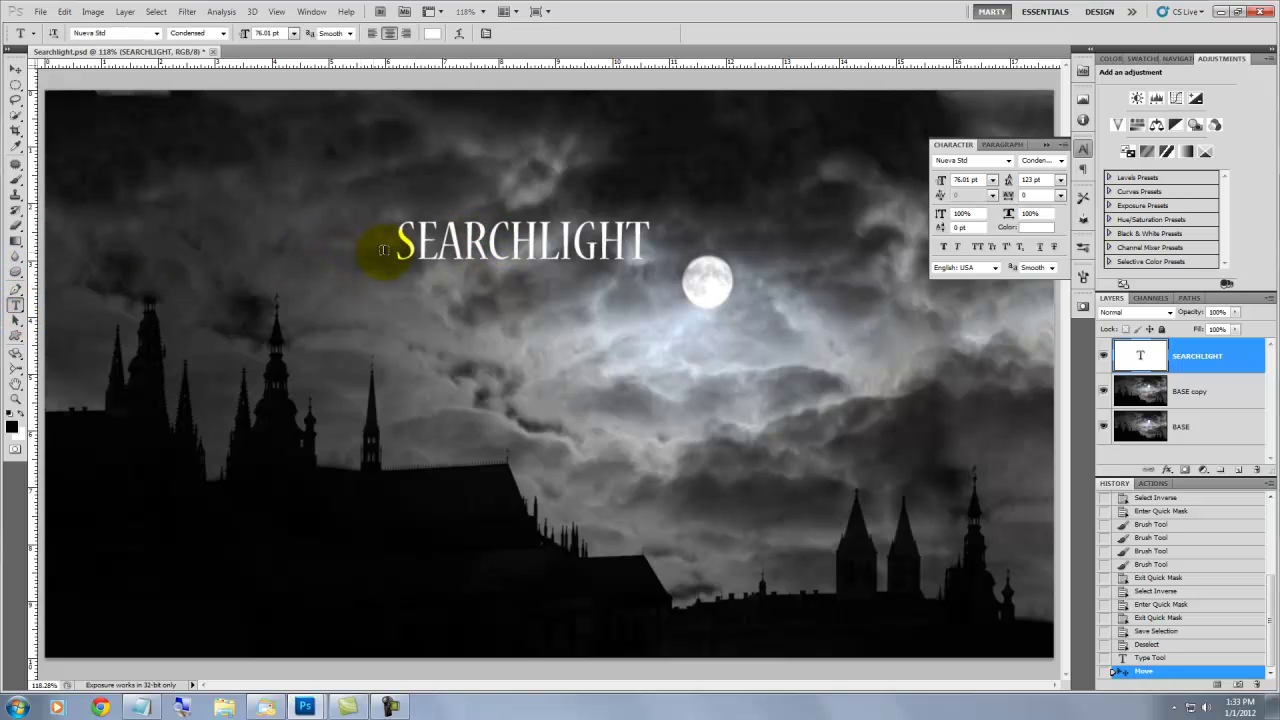
pyautogui.moveTo(391, 241); pyautogui.dragTo(663, 251)
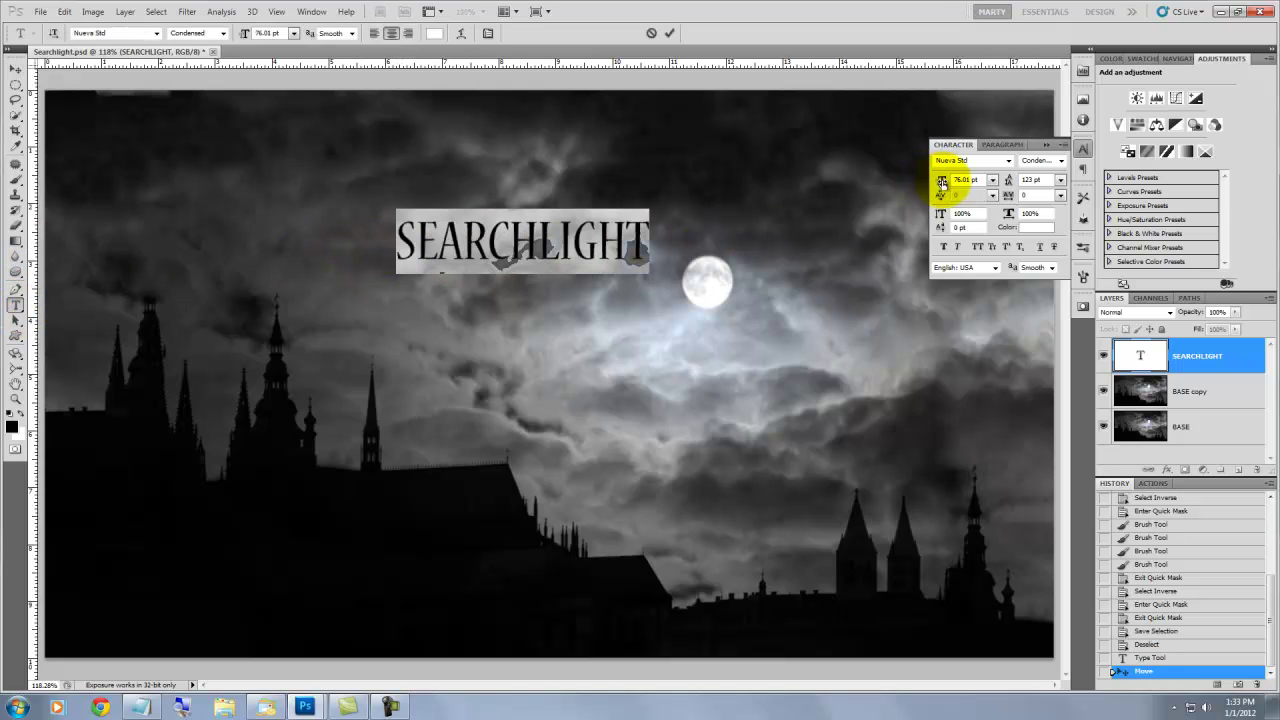
pyautogui.moveTo(945, 180); pyautogui.dragTo(960, 184)
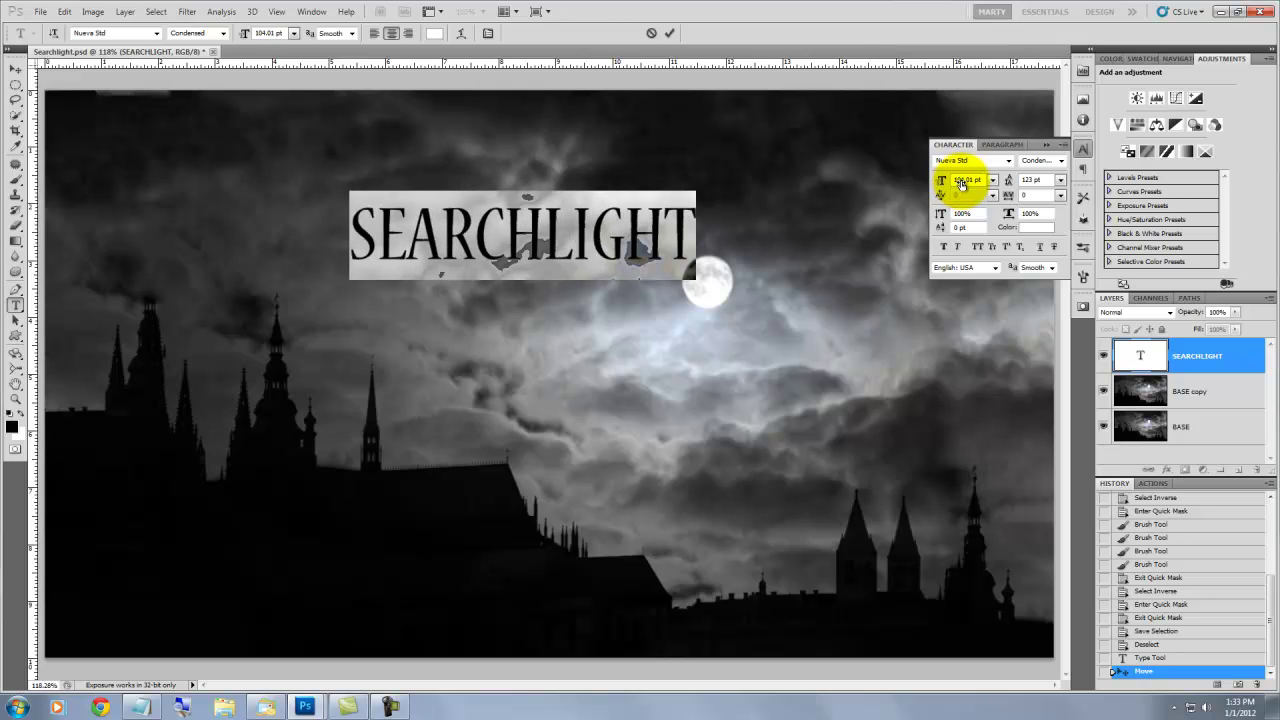
pyautogui.moveTo(960, 184); pyautogui.dragTo(961, 183)
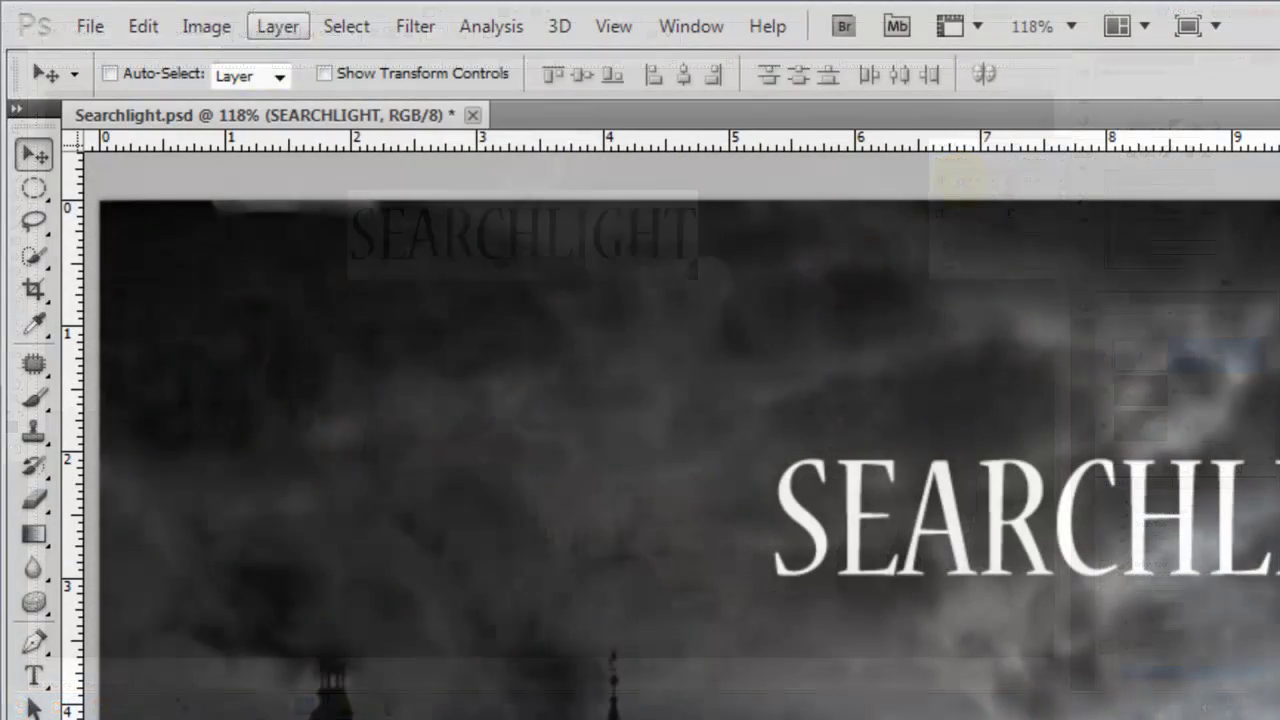
# Rasterize the SEARCHLIGHT type layer with Layer > Rasterize > Type.
pyautogui.click(125, 11)
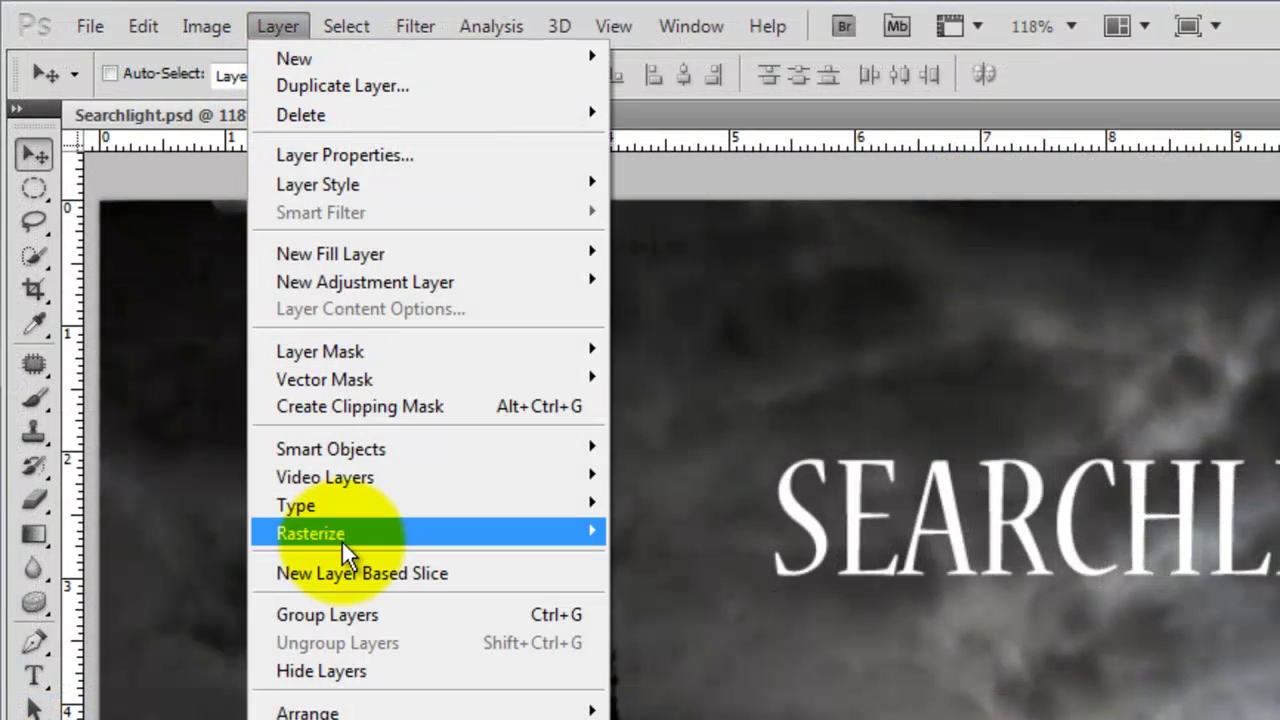
pyautogui.moveTo(350, 551)
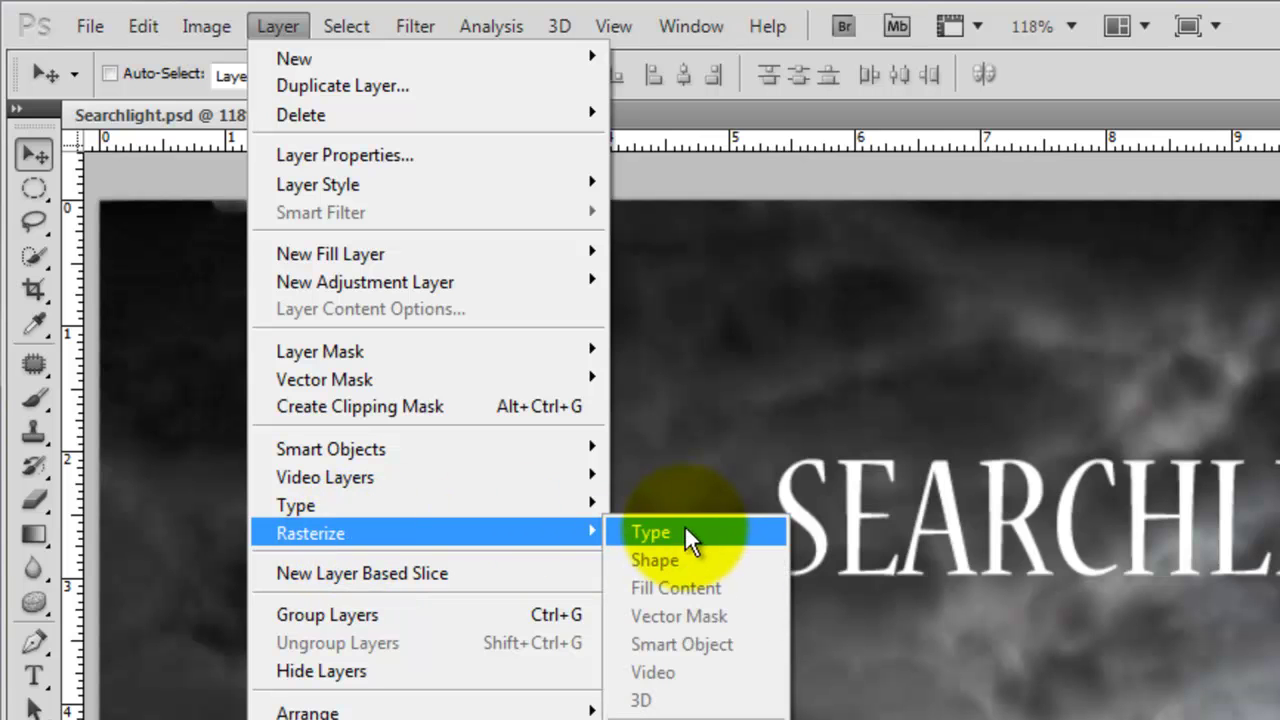
pyautogui.click(686, 537)
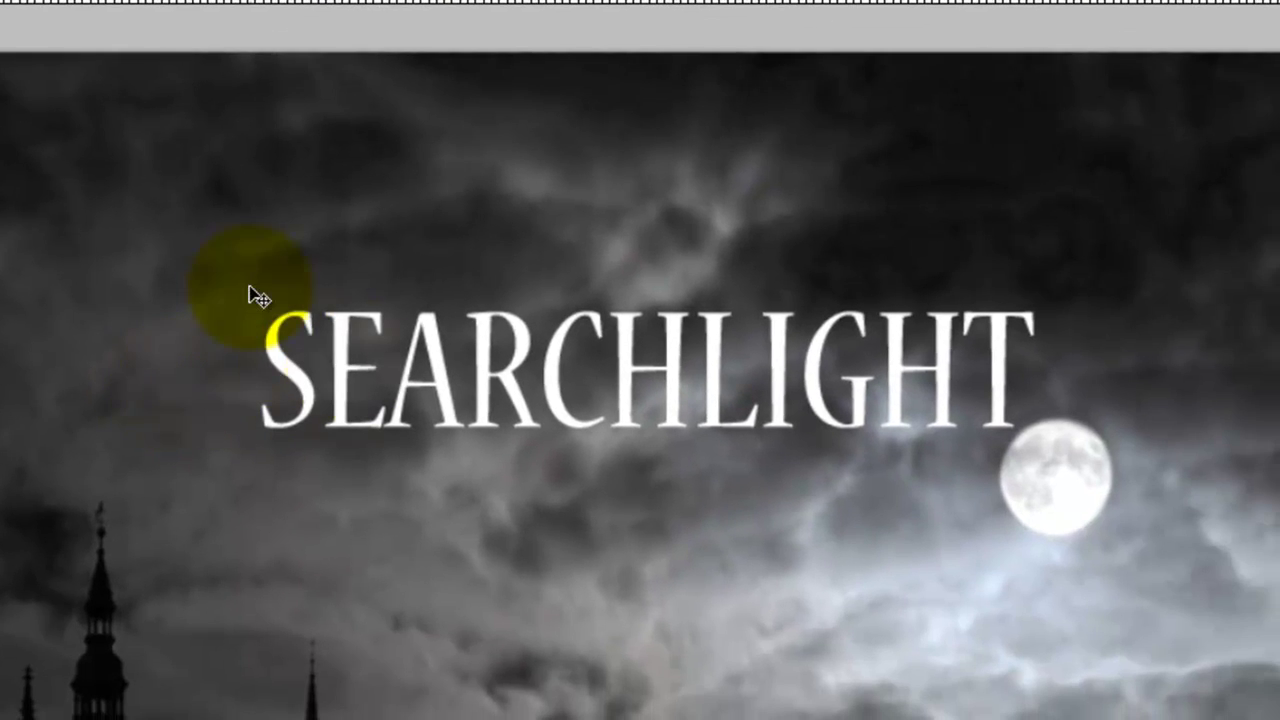
# Distort SEARCHLIGHT with Free Transform, raising the left end and slanting the lettering forward.
pyautogui.hotkey('ctrl', 't')
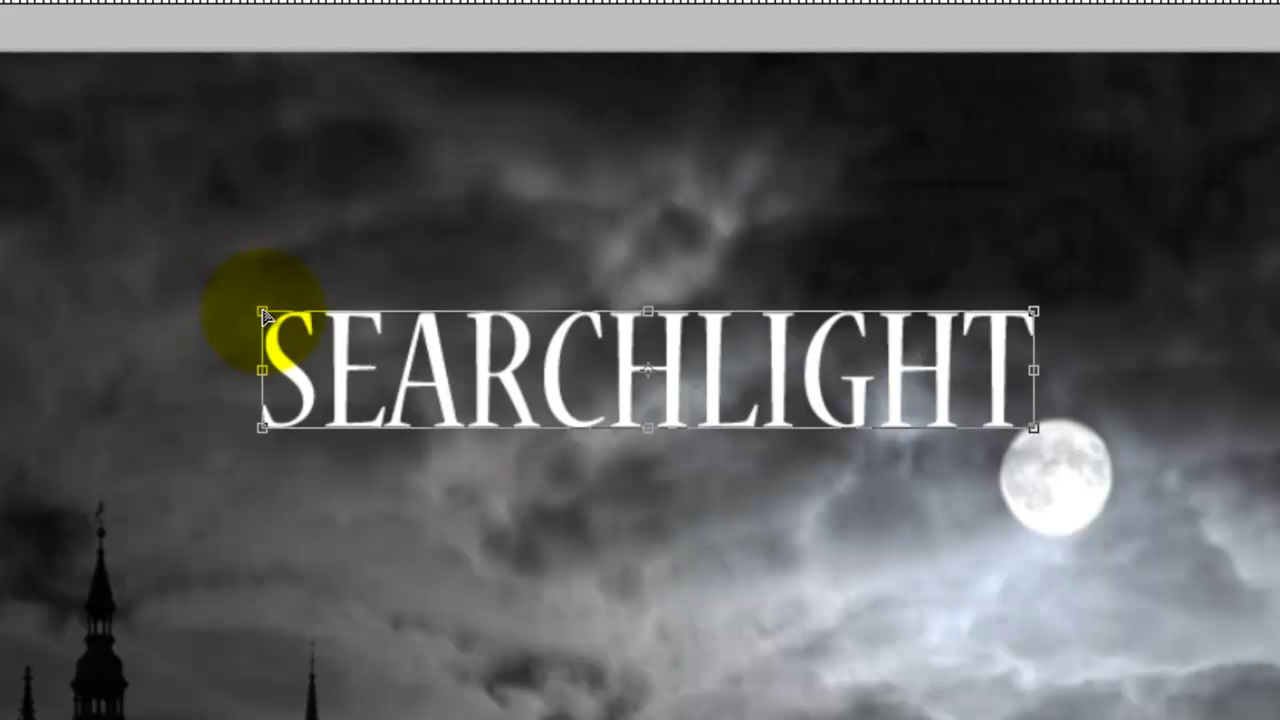
pyautogui.moveTo(263, 314); pyautogui.dragTo(352, 214)
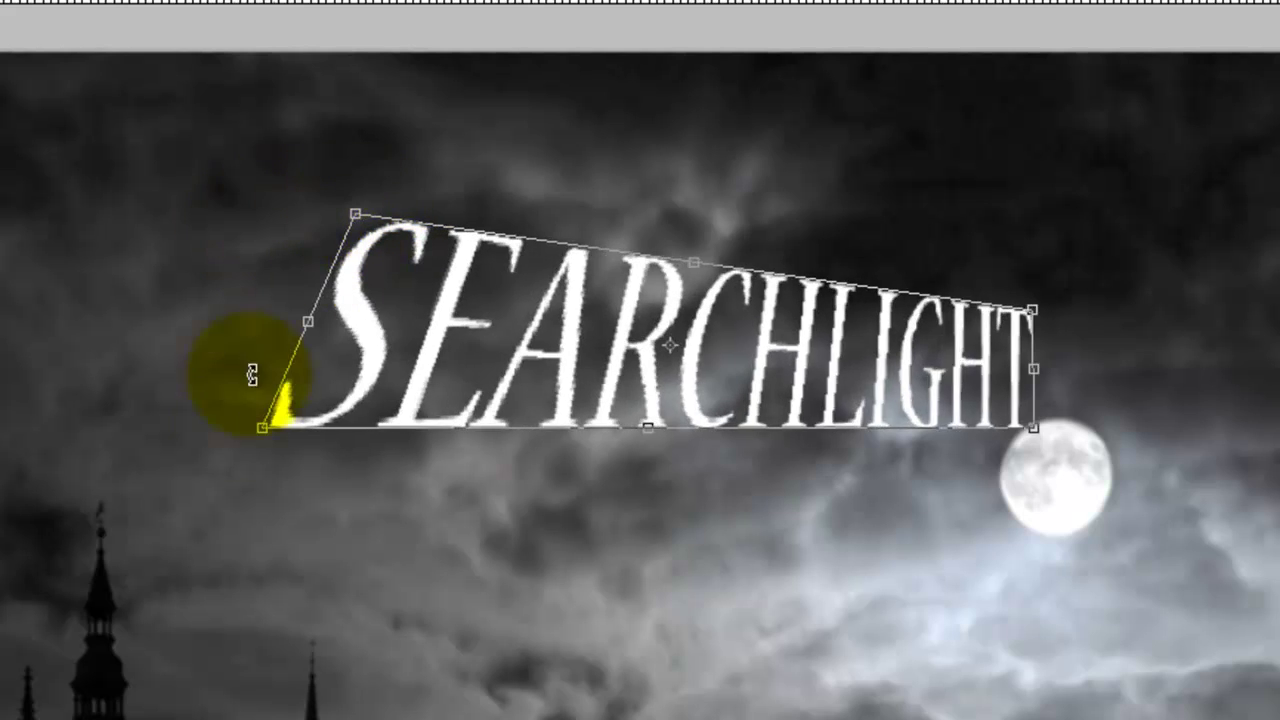
pyautogui.moveTo(1033, 428); pyautogui.dragTo(968, 448)
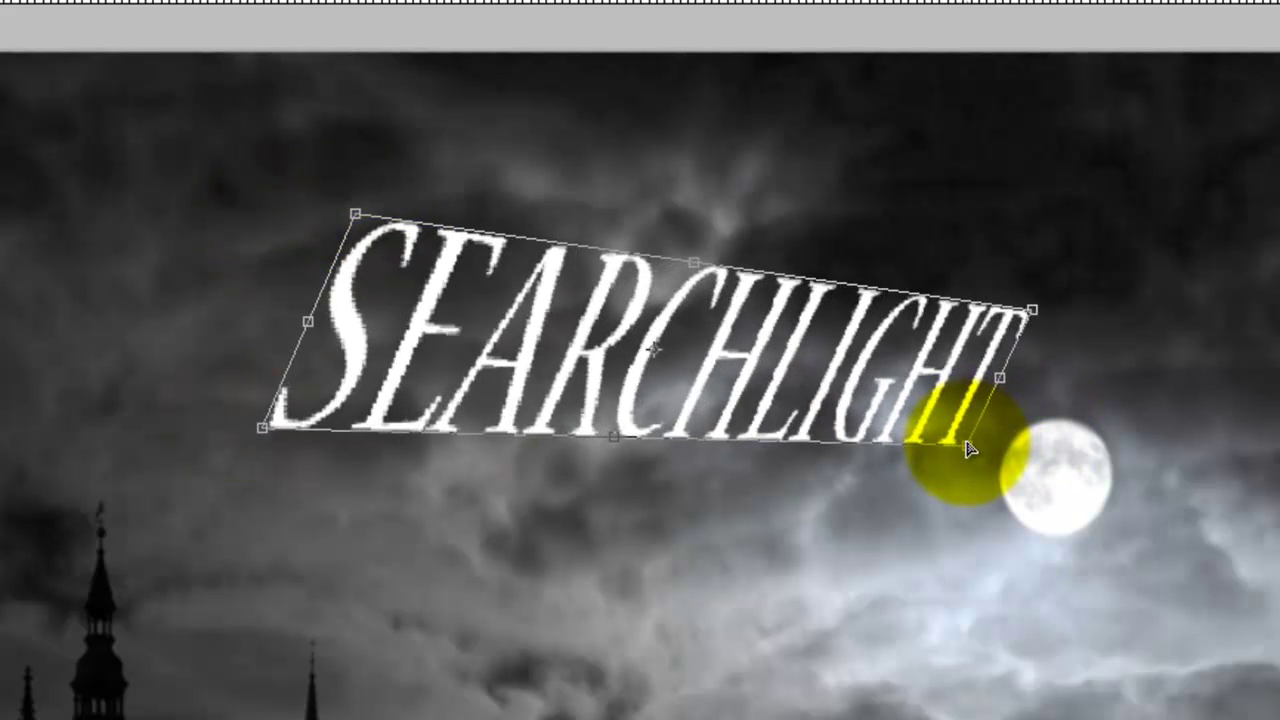
pyautogui.moveTo(307, 321); pyautogui.dragTo(333, 275)
pyautogui.doubleClick(800, 435)
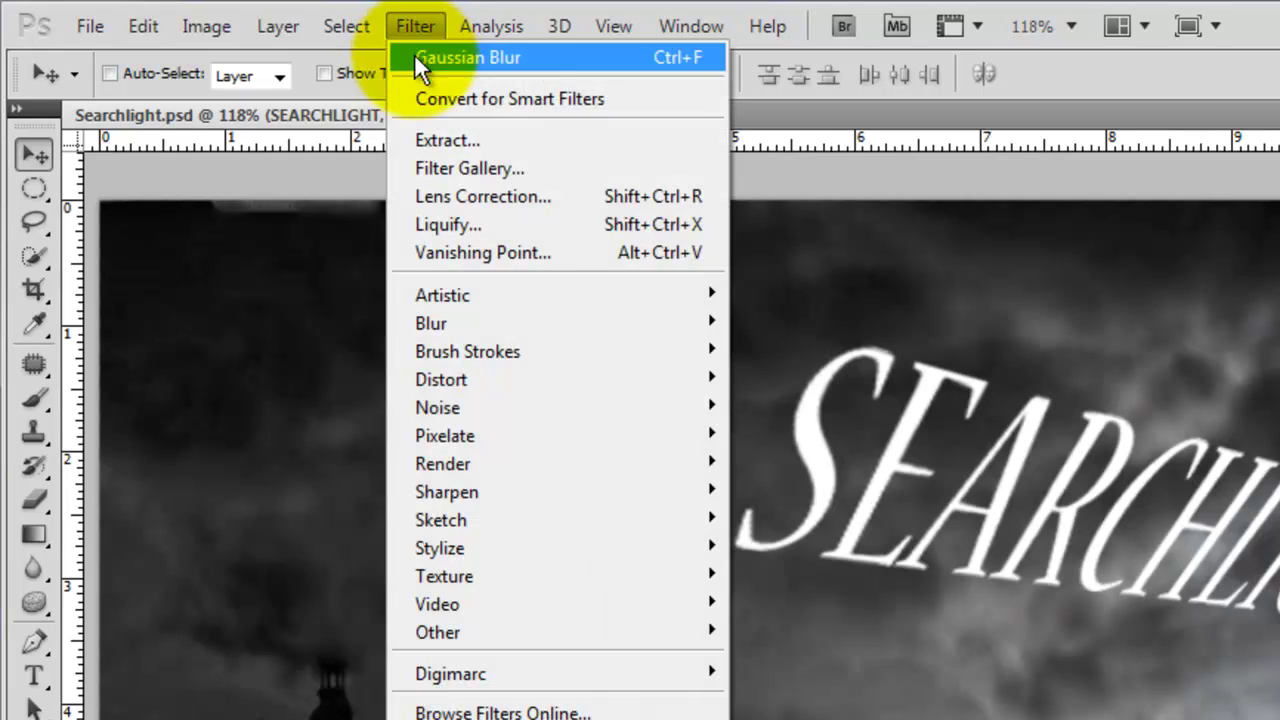
# Apply a Gaussian Blur with a 2-pixel radius to the SEARCHLIGHT lettering.
pyautogui.moveTo(457, 326)
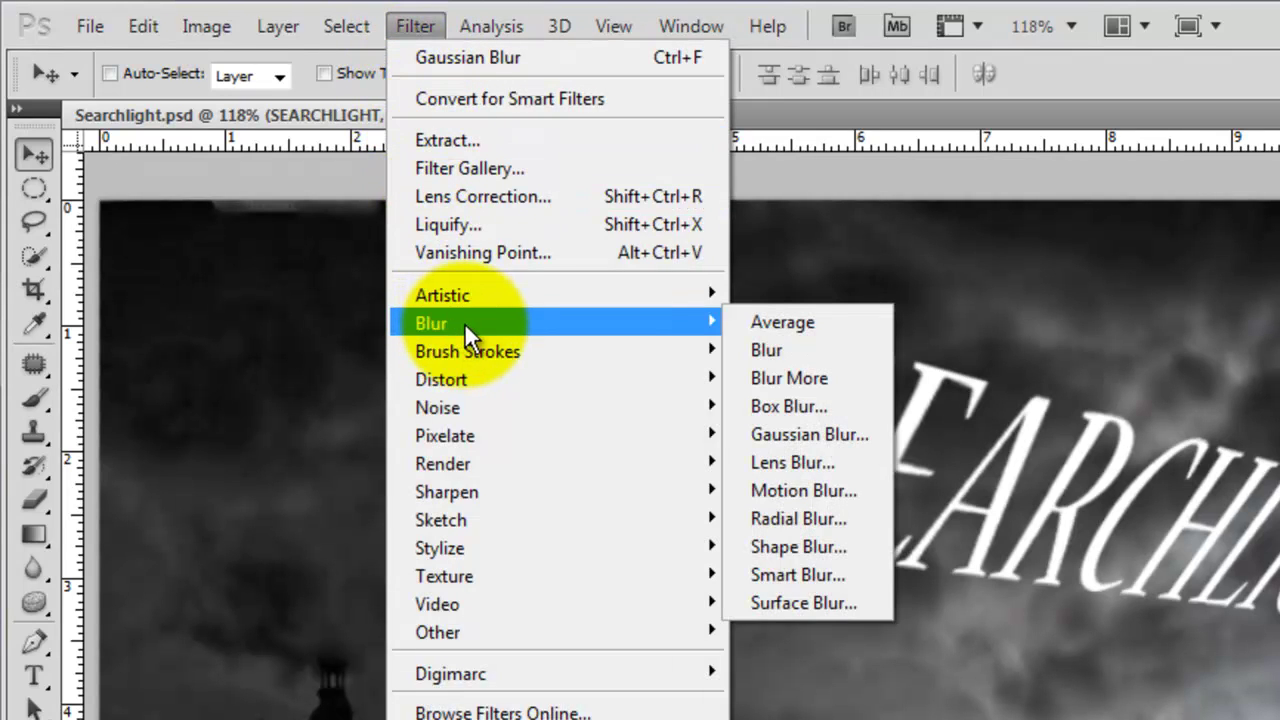
pyautogui.click(846, 440)
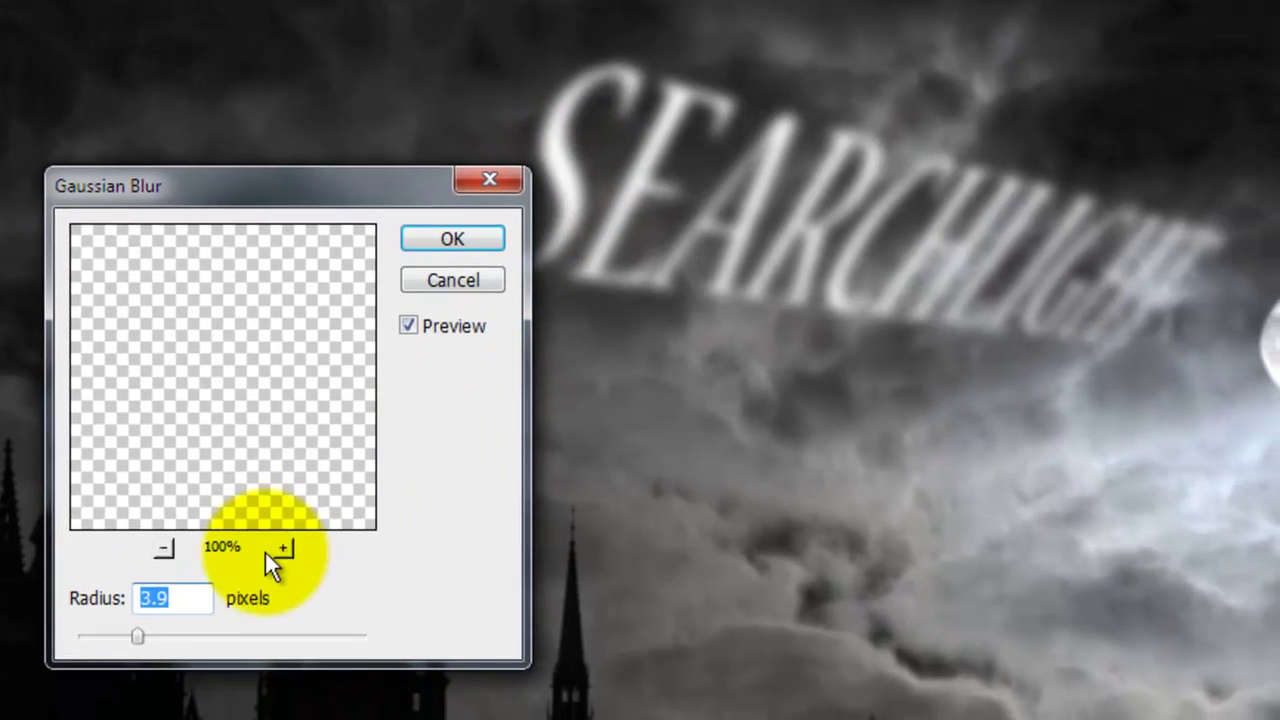
pyautogui.moveTo(136, 637); pyautogui.dragTo(57, 633)
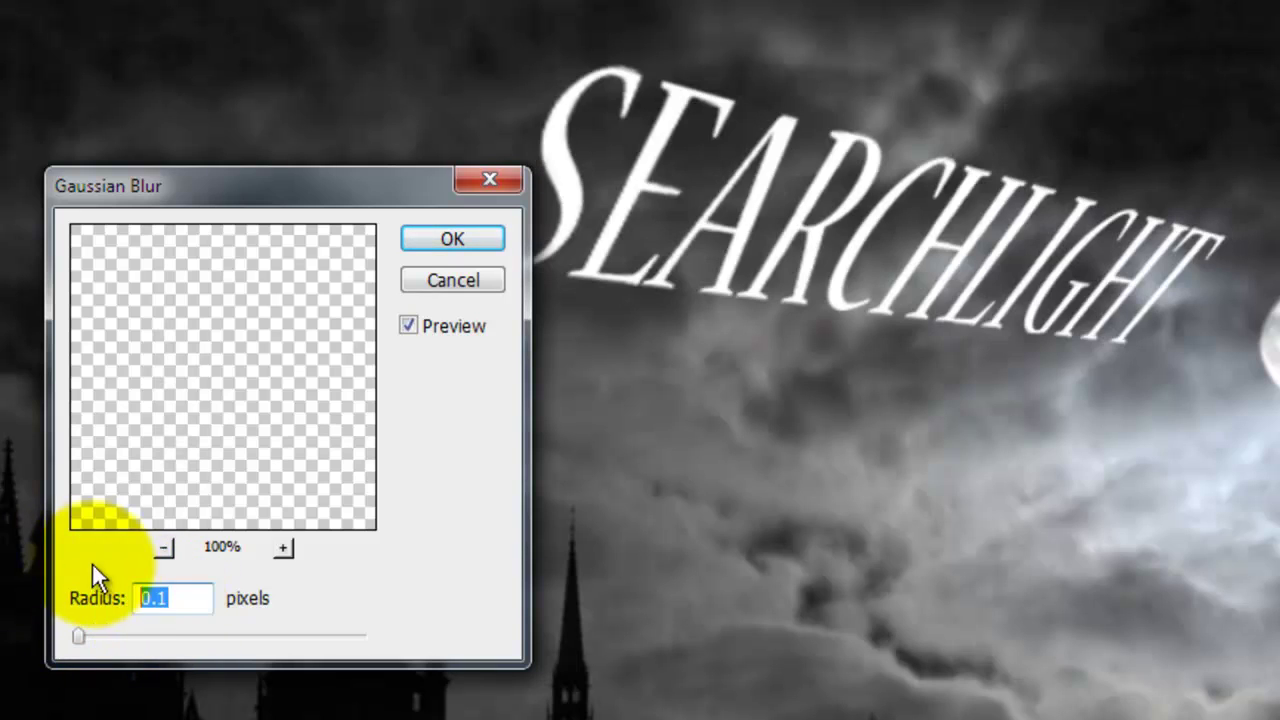
pyautogui.write('2')
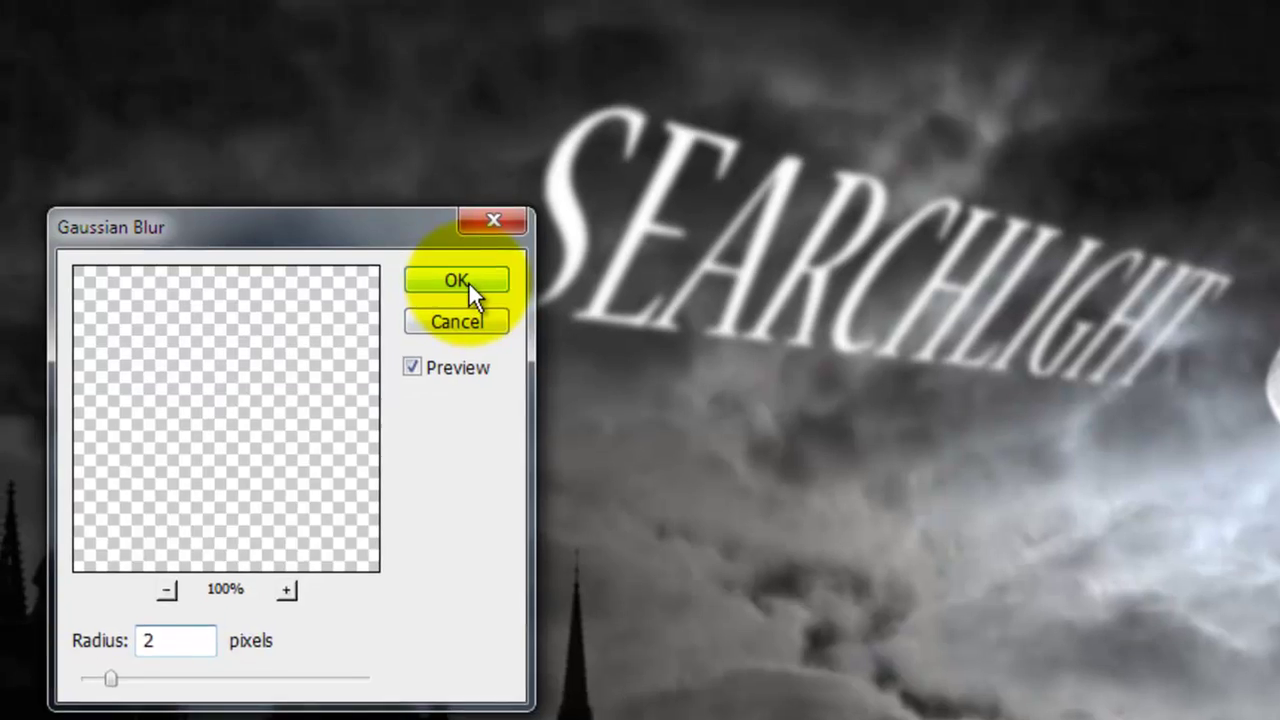
pyautogui.click(468, 281)
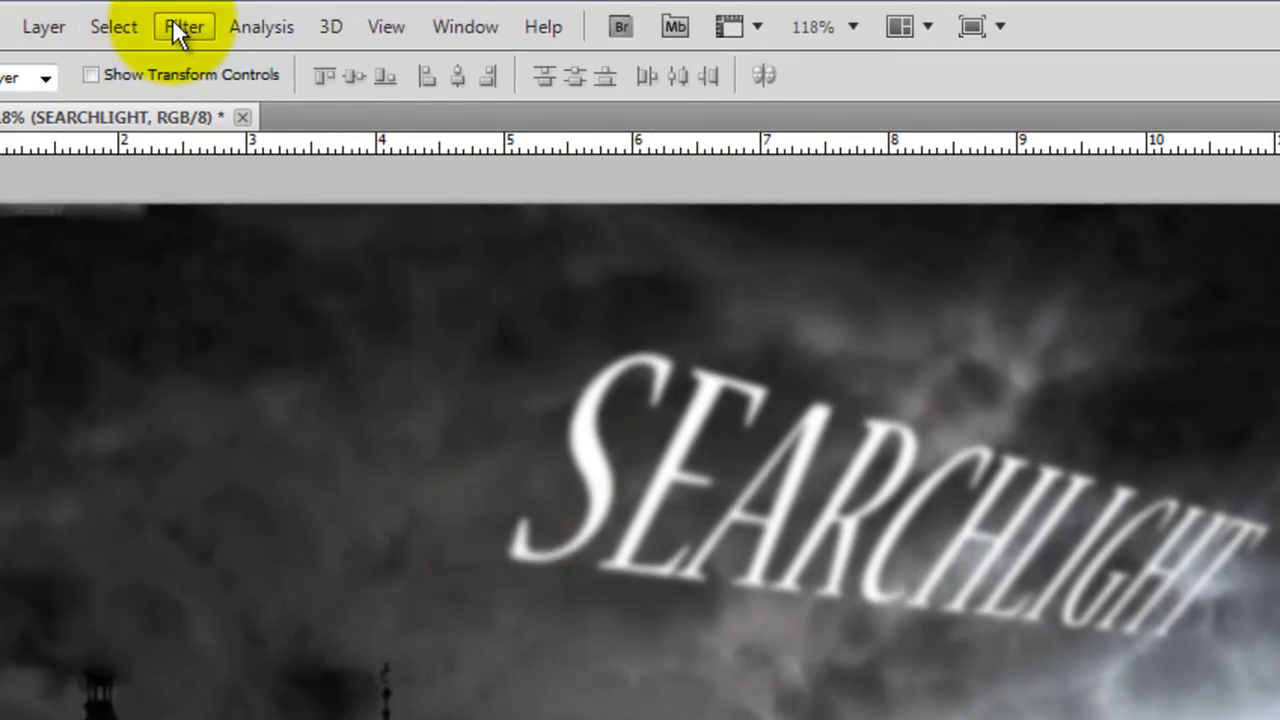
# Apply the Wave filter with 30 generators, wavelength 36–402 and amplitude 2–3 to SEARCHLIGHT.
pyautogui.click(174, 25)
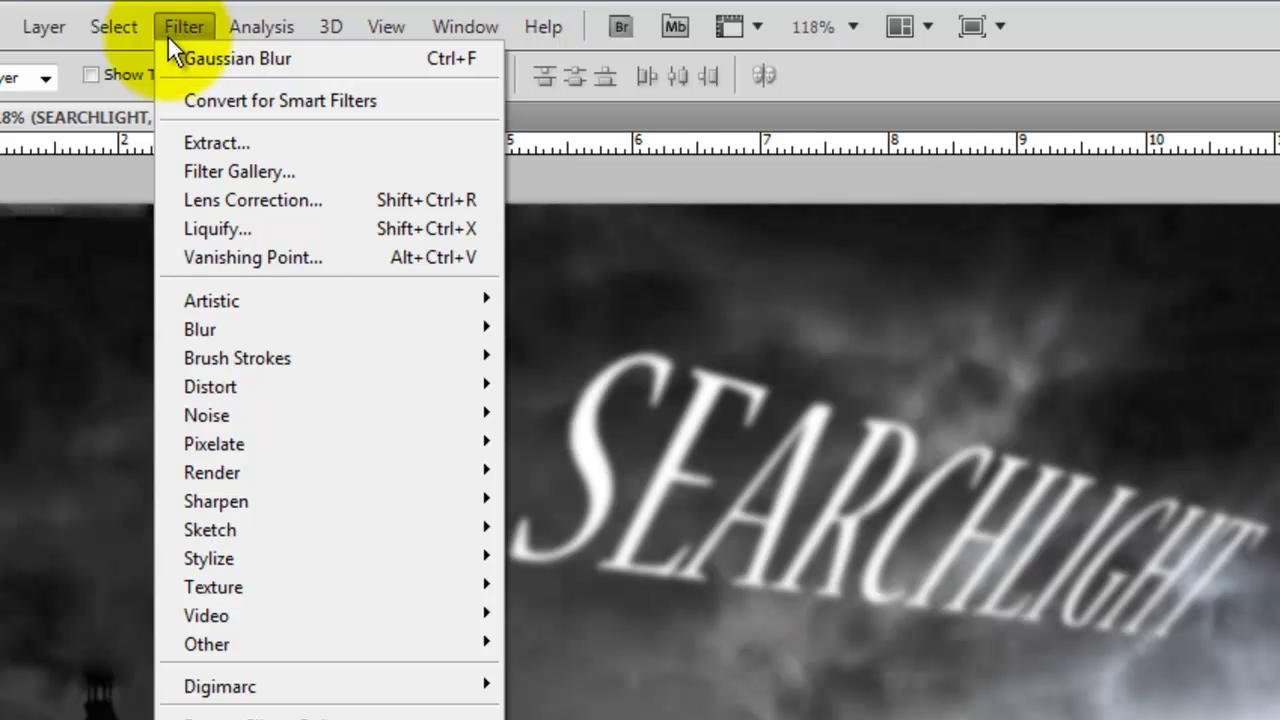
pyautogui.moveTo(208, 385)
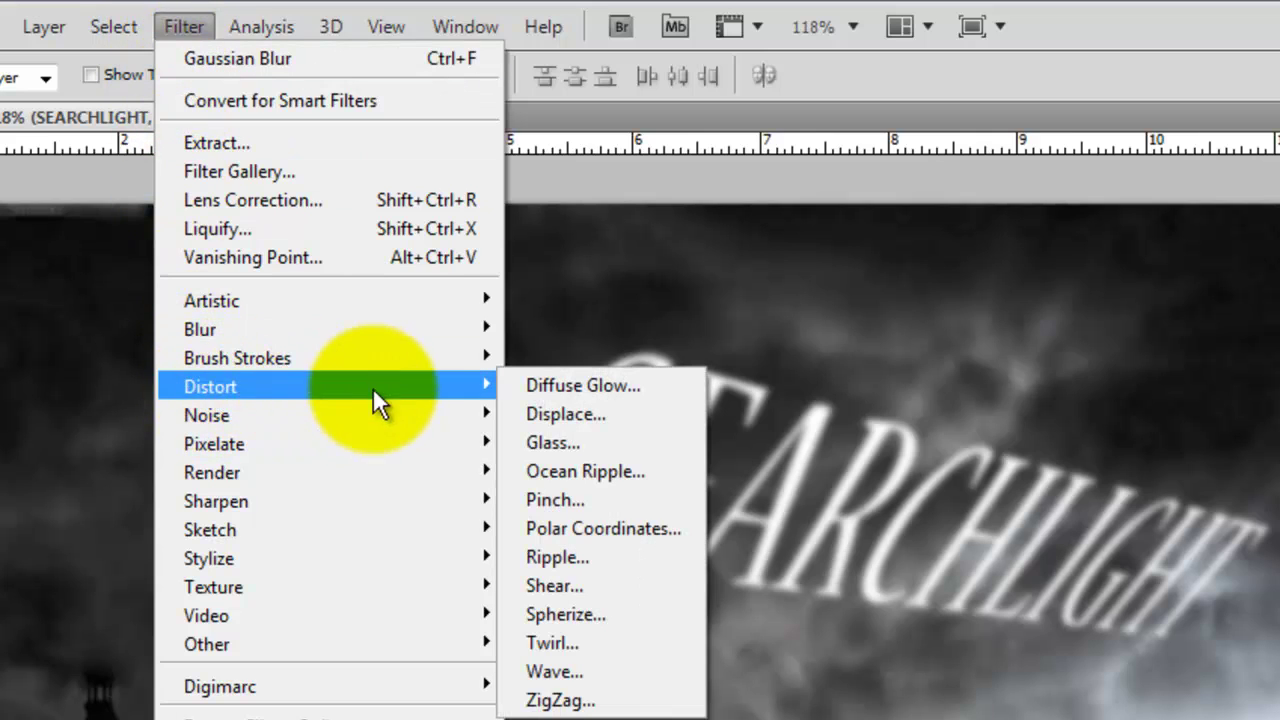
pyautogui.click(565, 673)
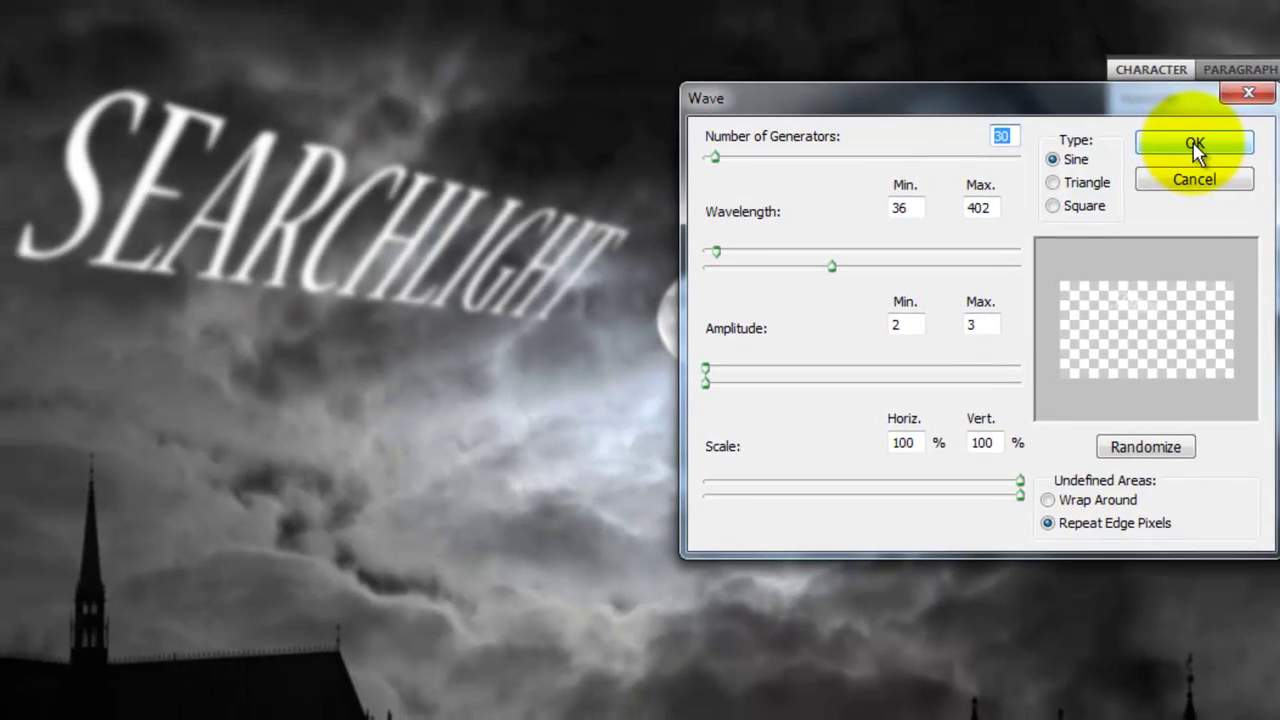
pyautogui.click(1157, 145)
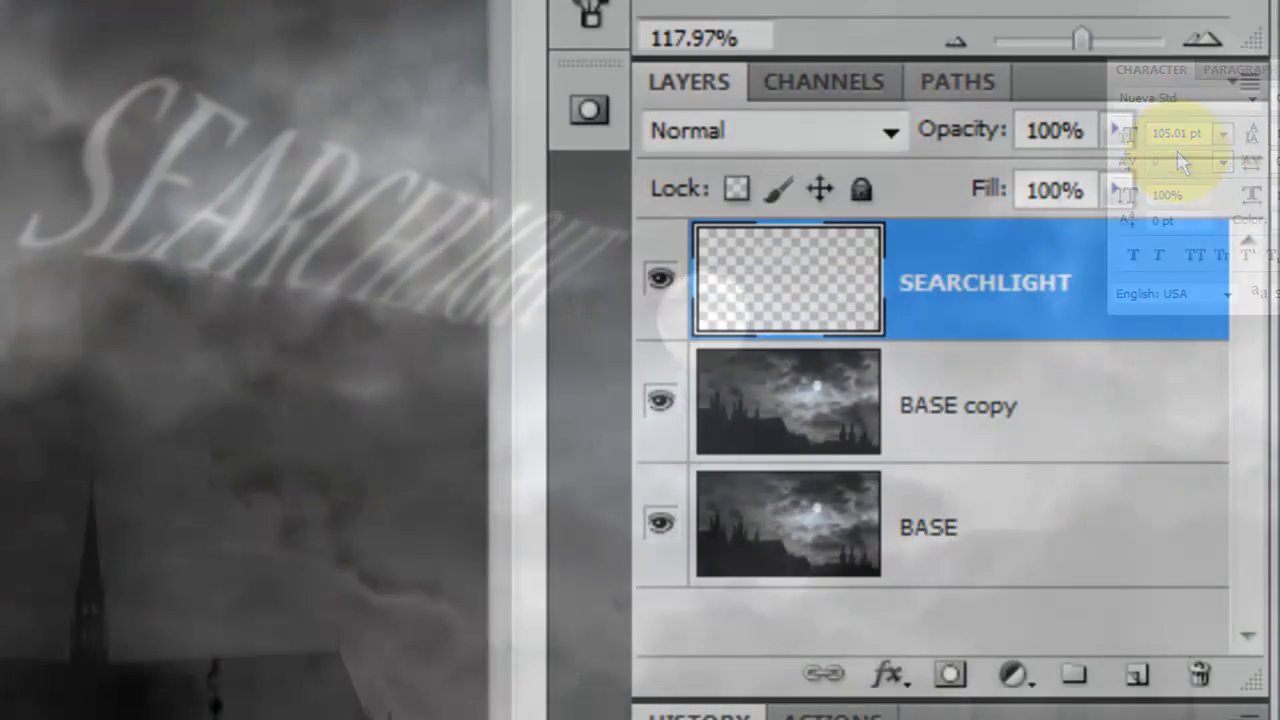
# Hide the SEARCHLIGHT layer, select BASE copy, and bring up the Channels panel.
pyautogui.click(660, 282)
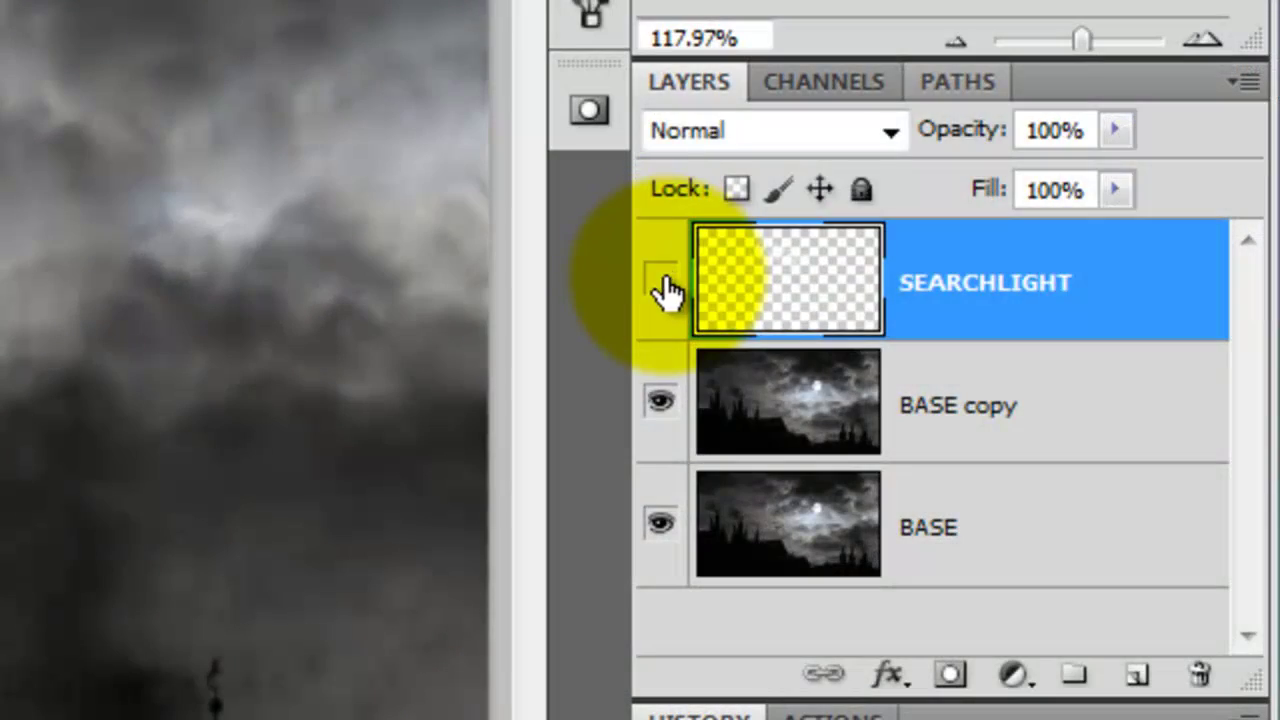
pyautogui.click(957, 420)
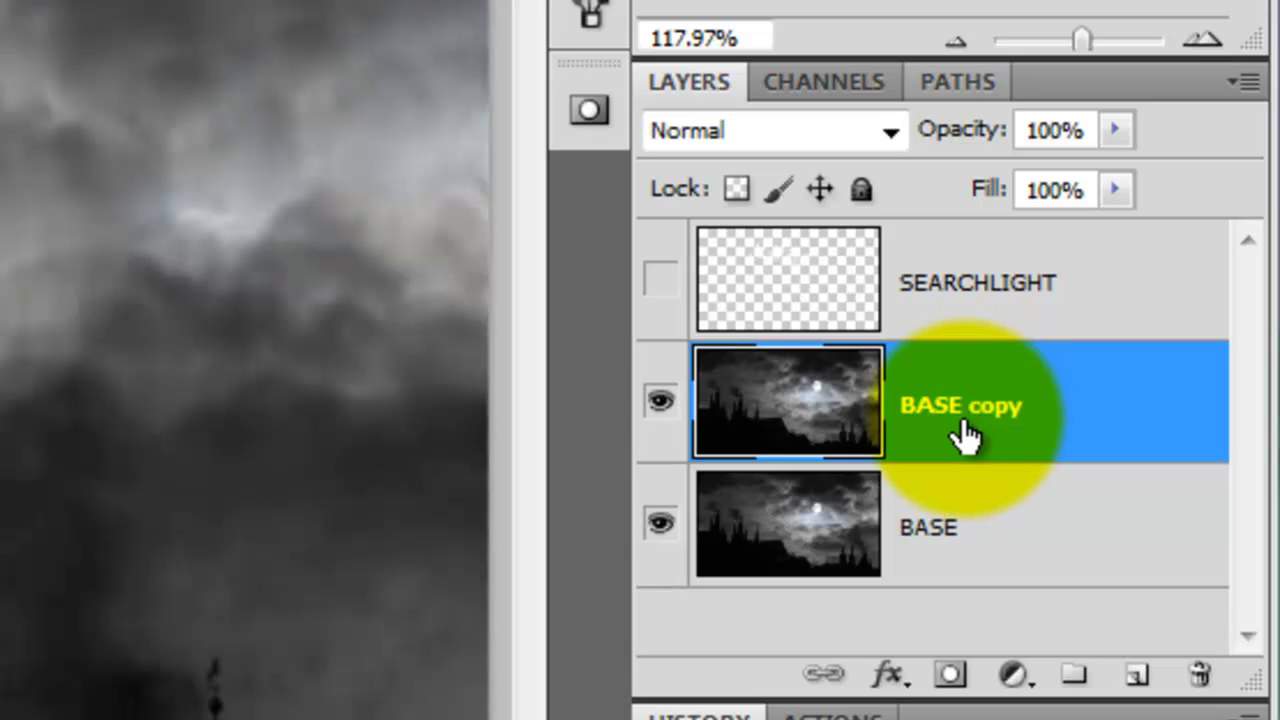
pyautogui.click(836, 94)
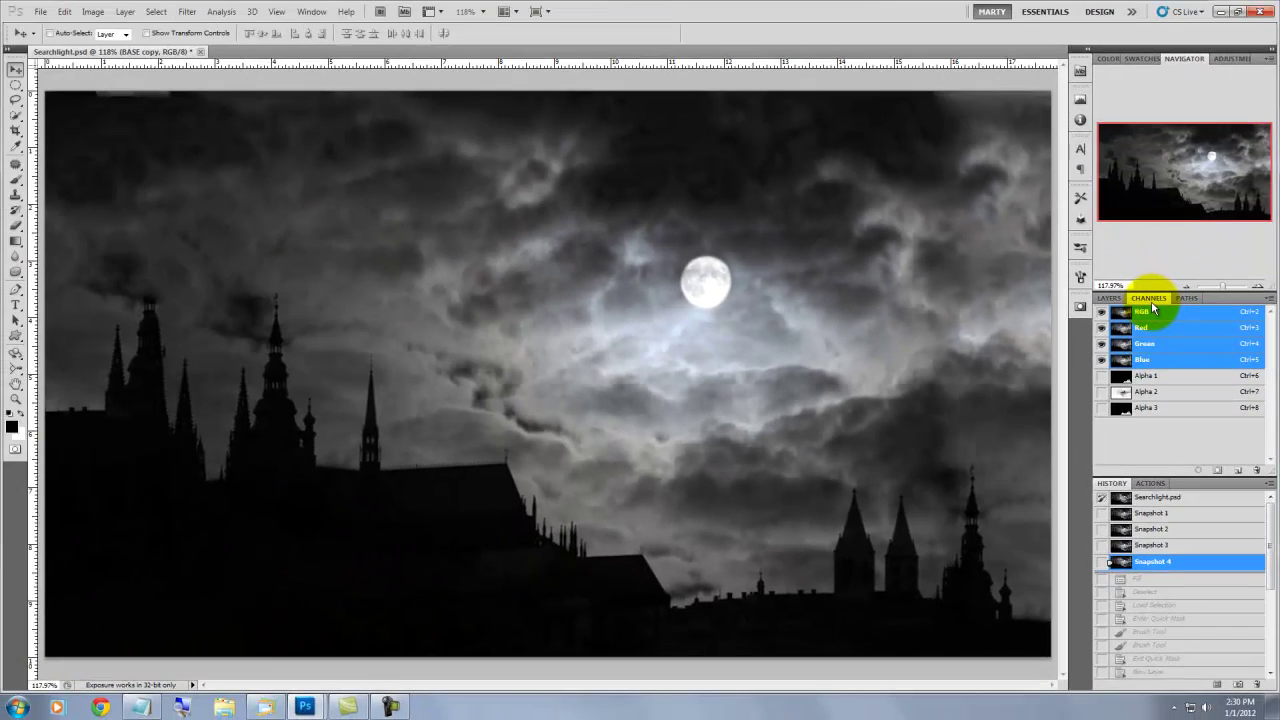
# Compare the Red, Green and Blue channels individually, ending with only Blue visible.
pyautogui.click(1101, 328)
pyautogui.click(1101, 343)
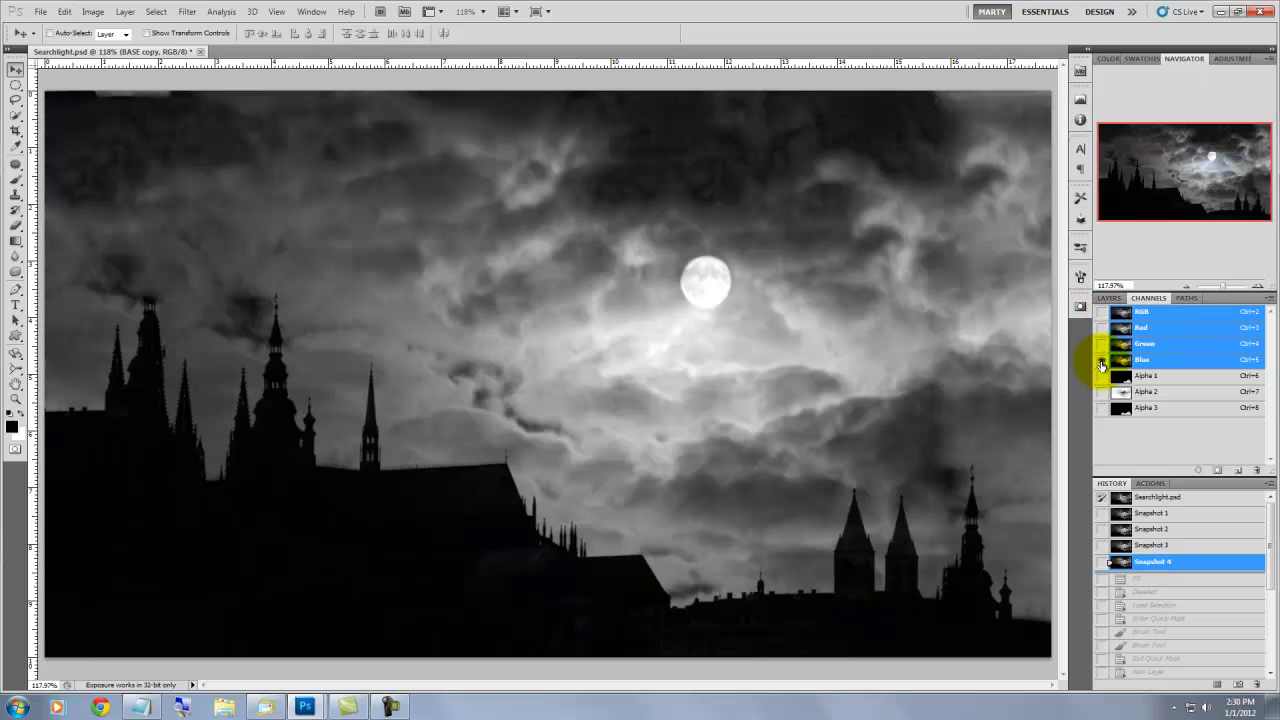
pyautogui.click(1101, 343)
pyautogui.click(1101, 359)
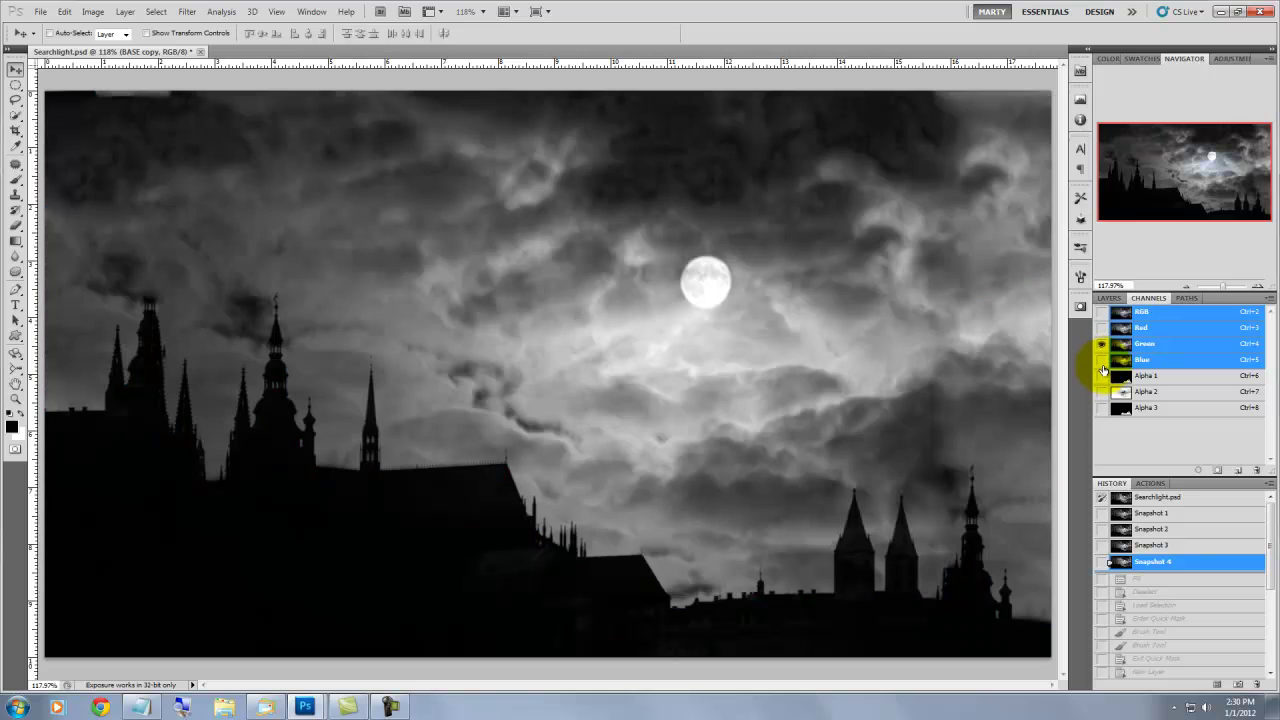
pyautogui.click(1101, 328)
pyautogui.click(1101, 343)
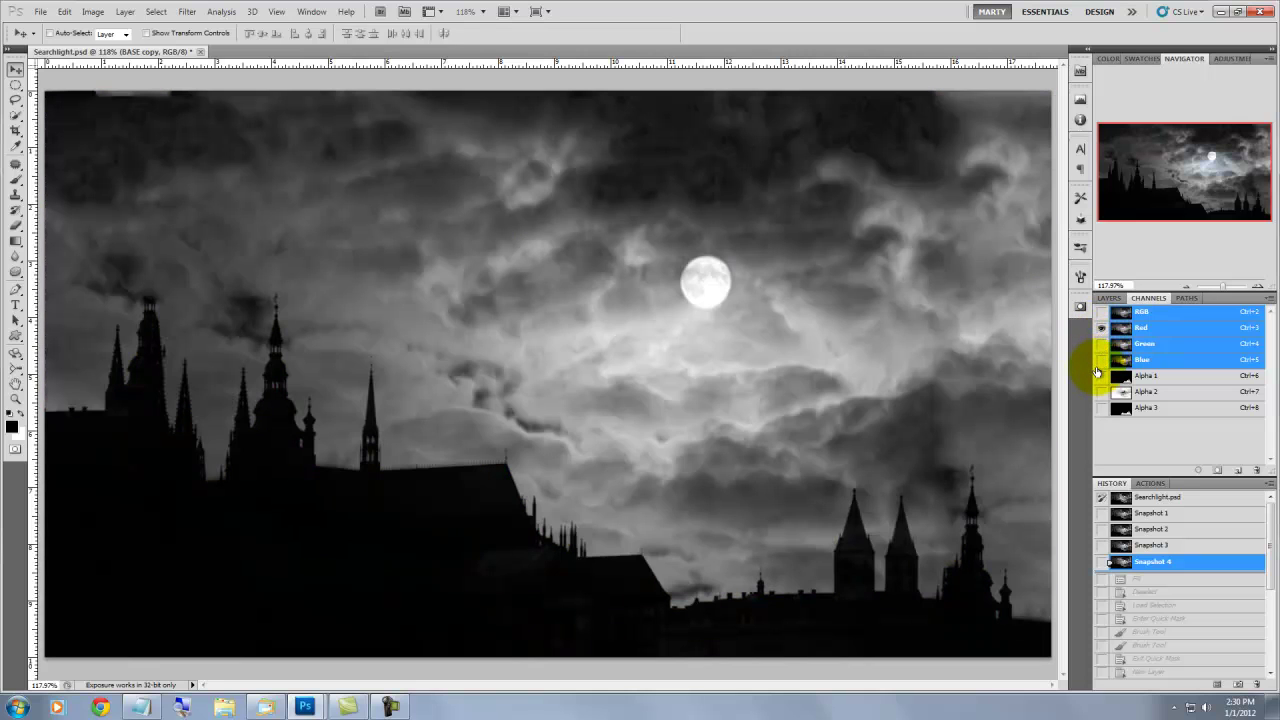
pyautogui.click(1101, 359)
pyautogui.click(1101, 328)
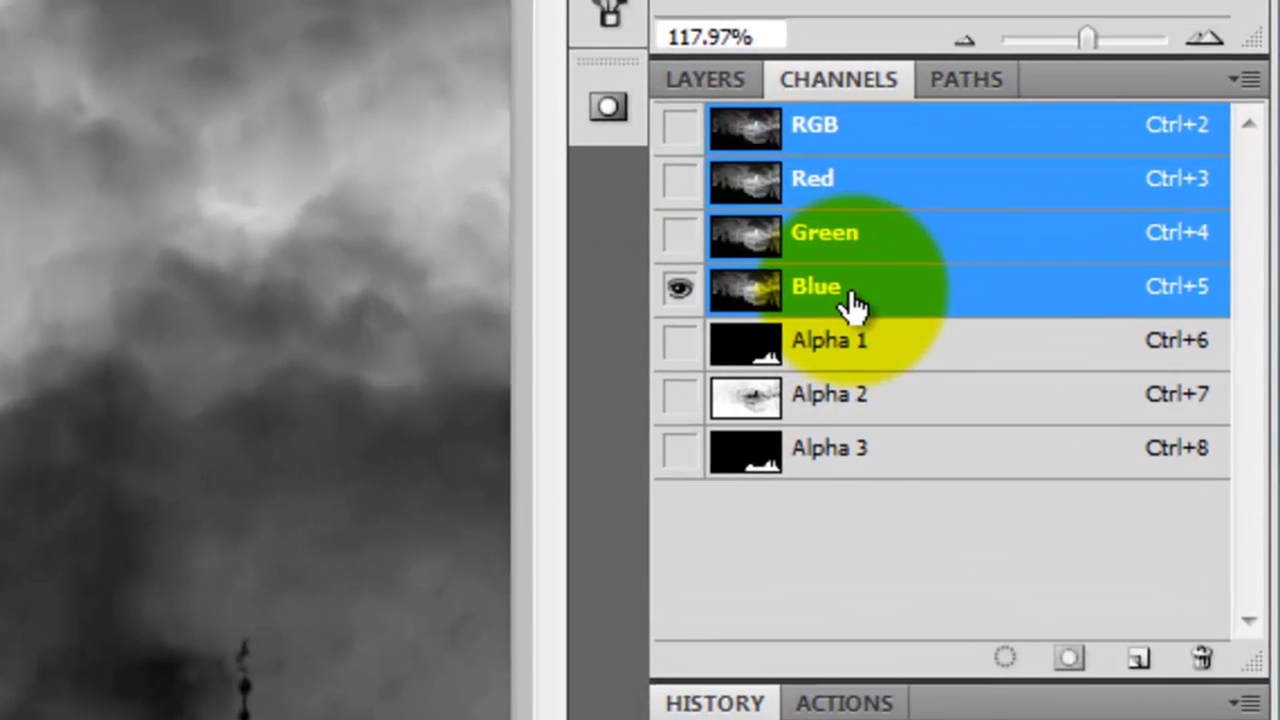
# Load the Blue channel's bright cloud areas as a selection.
pyautogui.click(1150, 362)
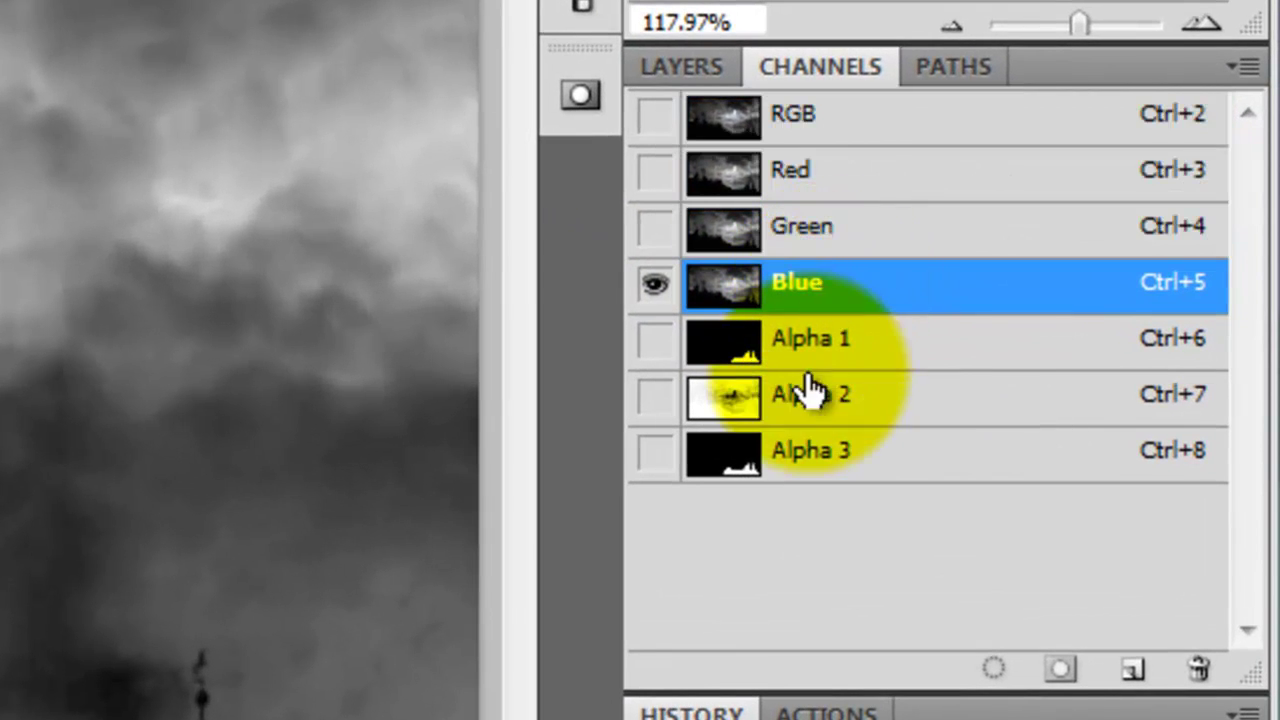
pyautogui.click(995, 670)
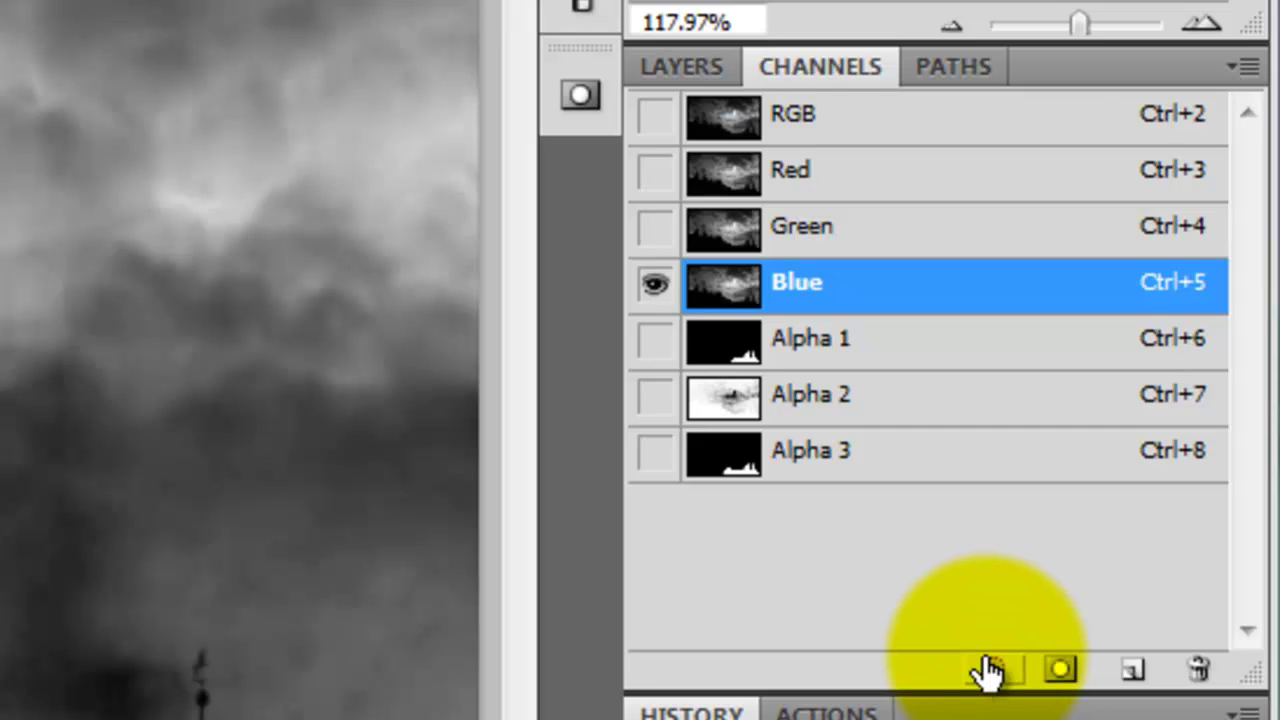
pyautogui.click(988, 670)
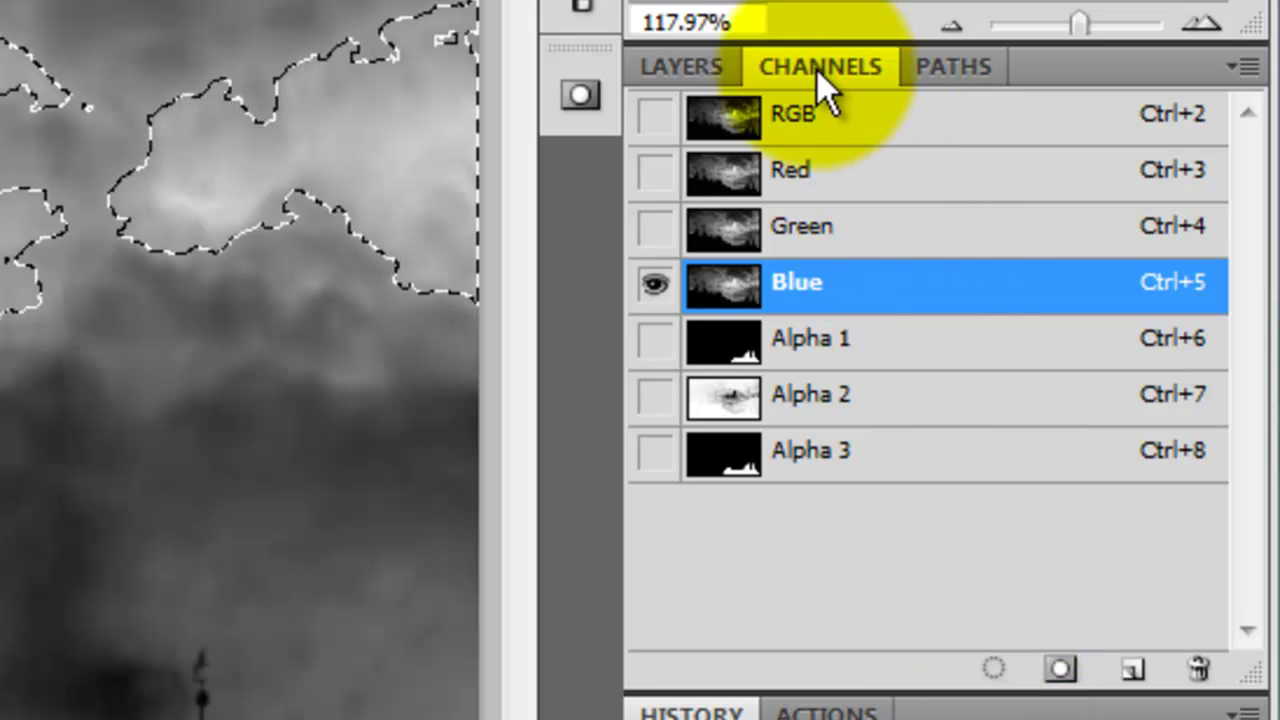
# Add an empty Layer 1, enter Quick Mask mode, and show SEARCHLIGHT again.
pyautogui.click(686, 82)
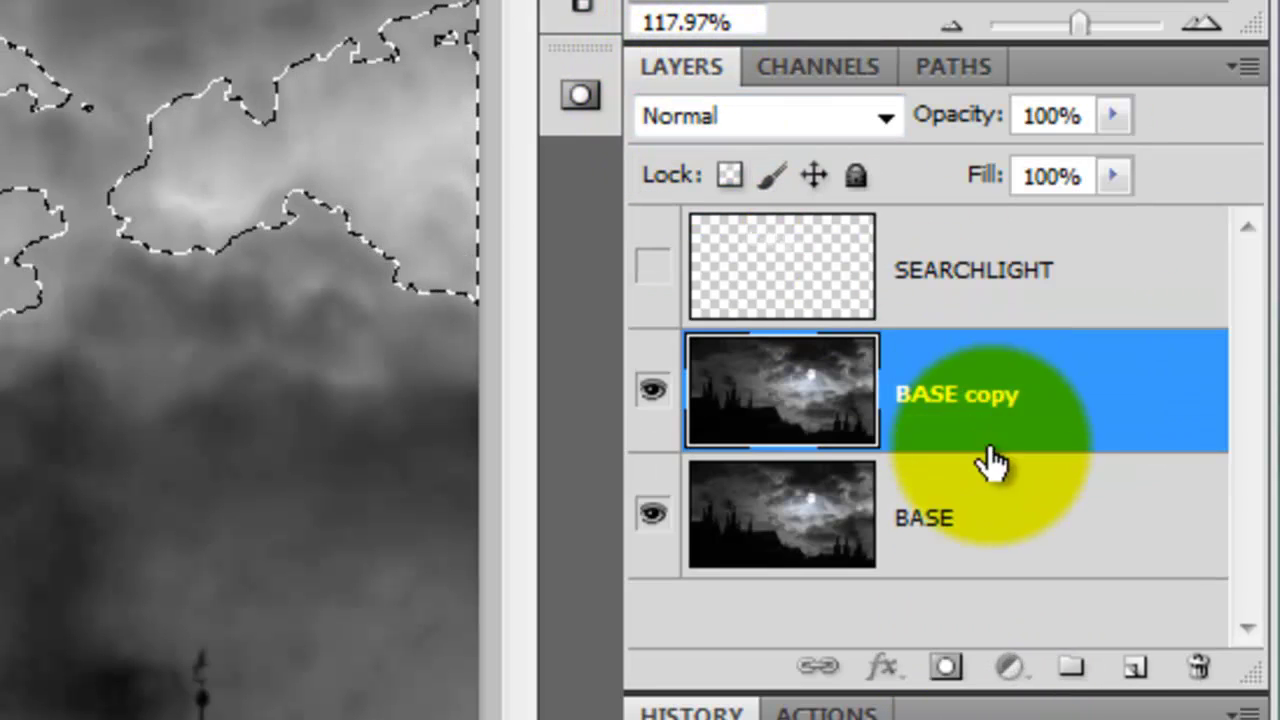
pyautogui.click(1136, 668)
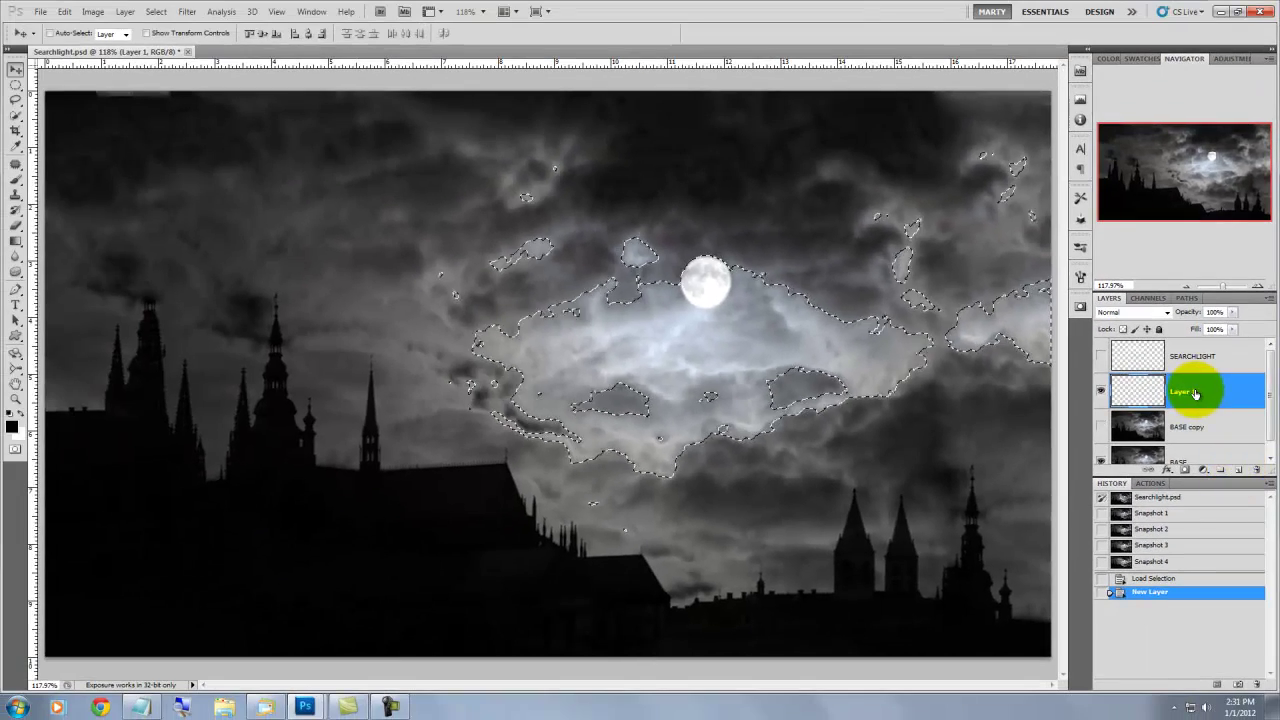
pyautogui.press('q')
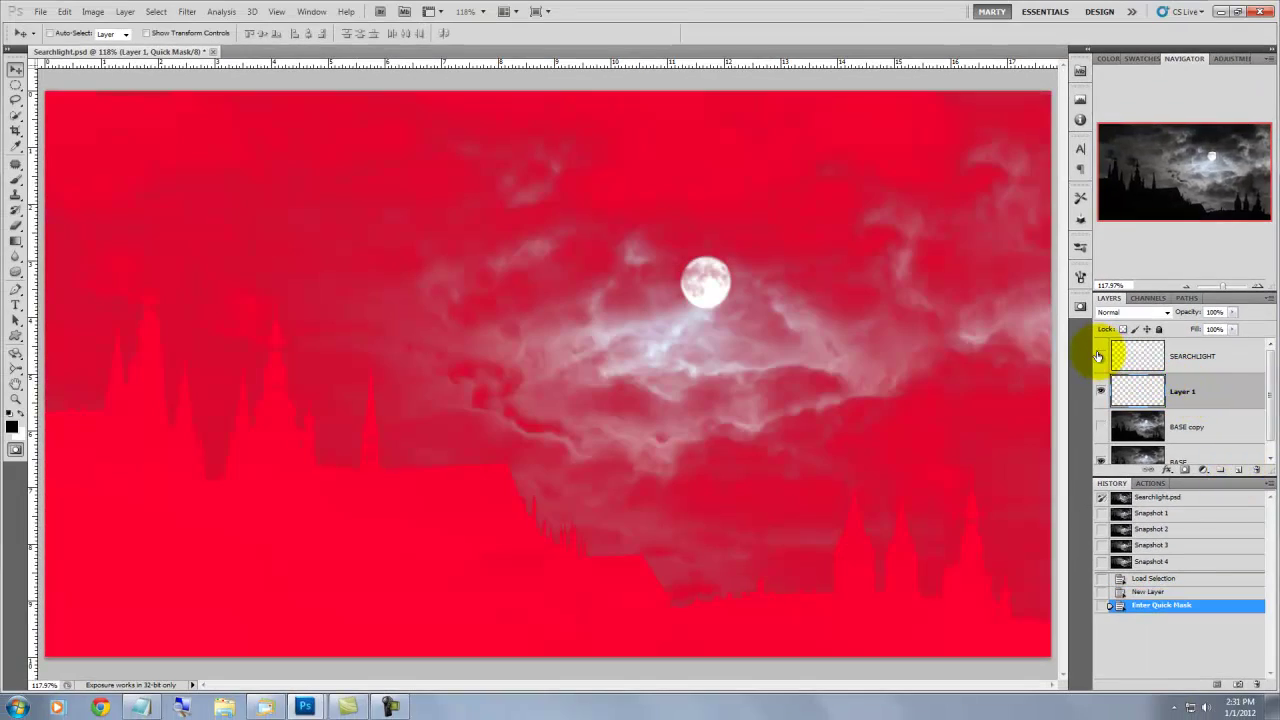
pyautogui.click(1098, 356)
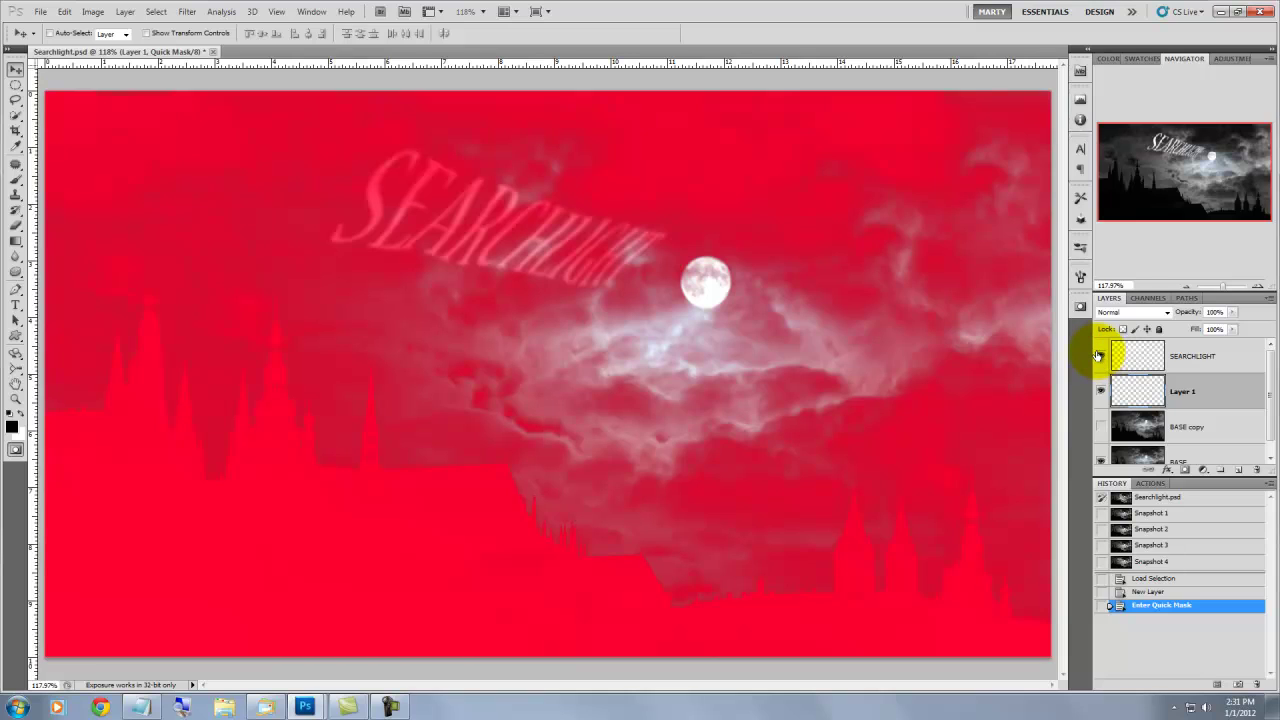
# With a 70 px brush, paint a straight beam from above the moon to the right-hand towers.
pyautogui.press('b')
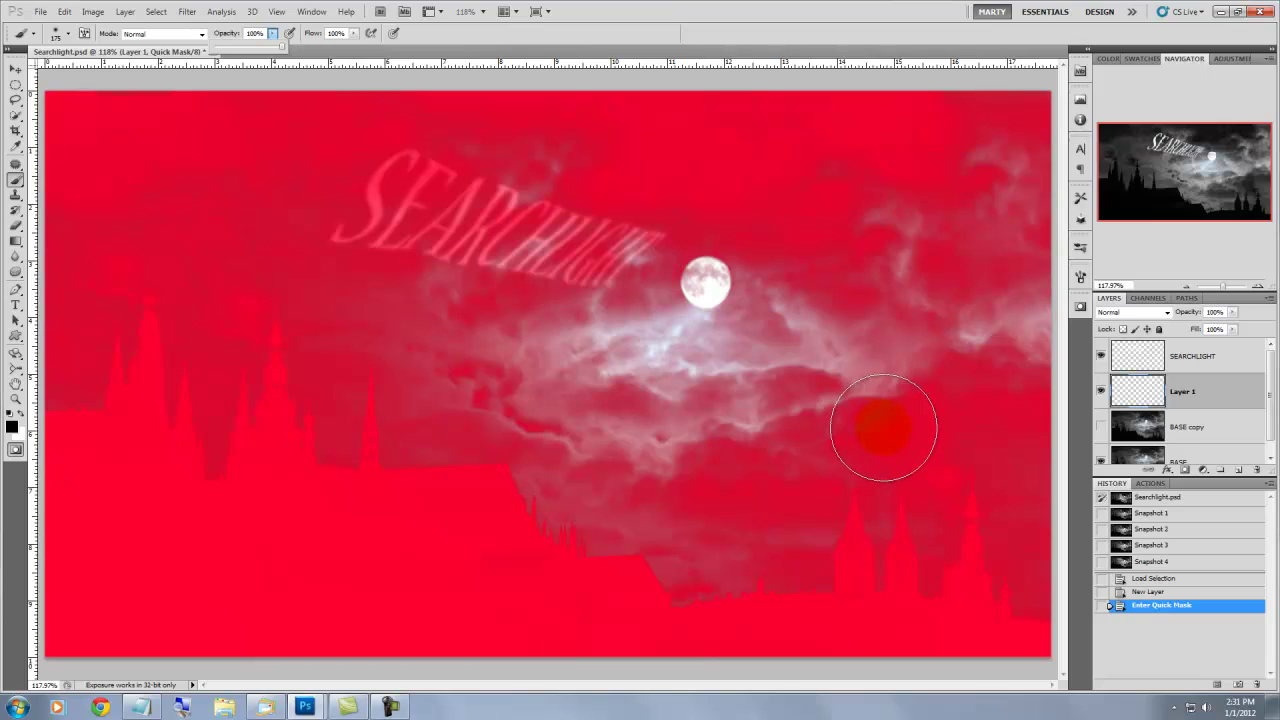
pyautogui.press('[')
pyautogui.press('[')
pyautogui.press('[')
pyautogui.press('[')
pyautogui.press('[')
pyautogui.press('[')
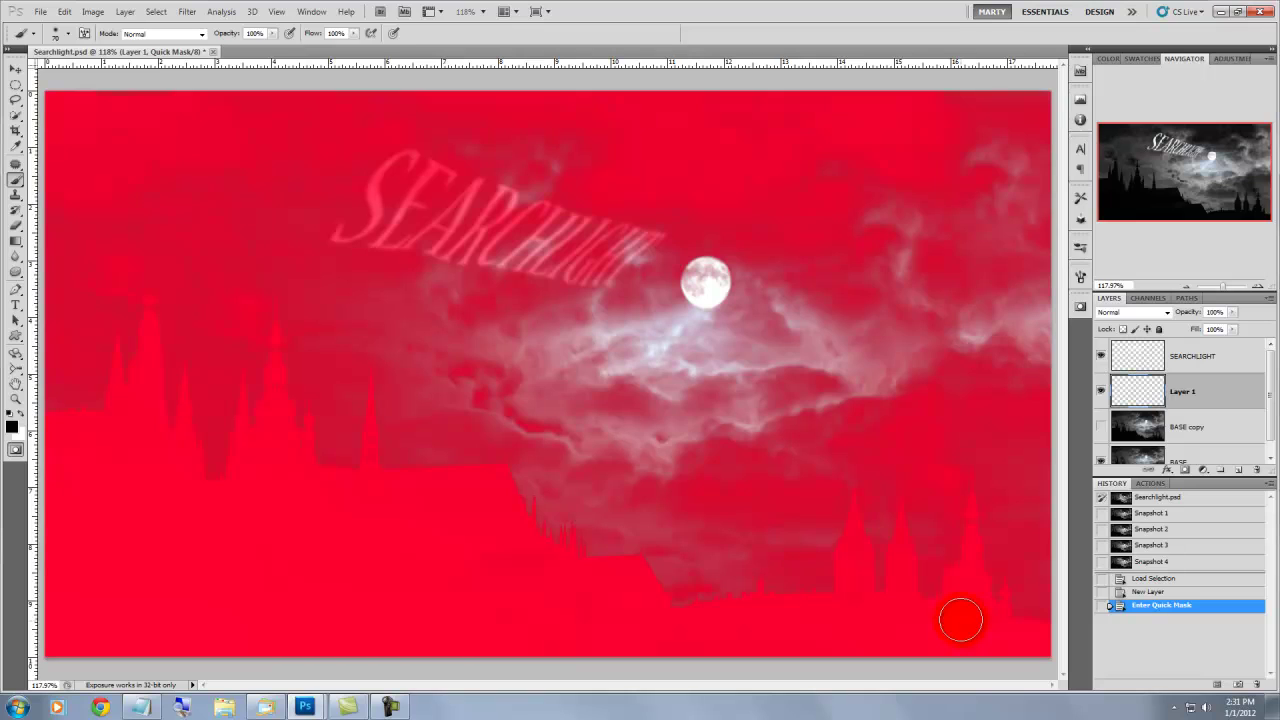
pyautogui.click(960, 620)
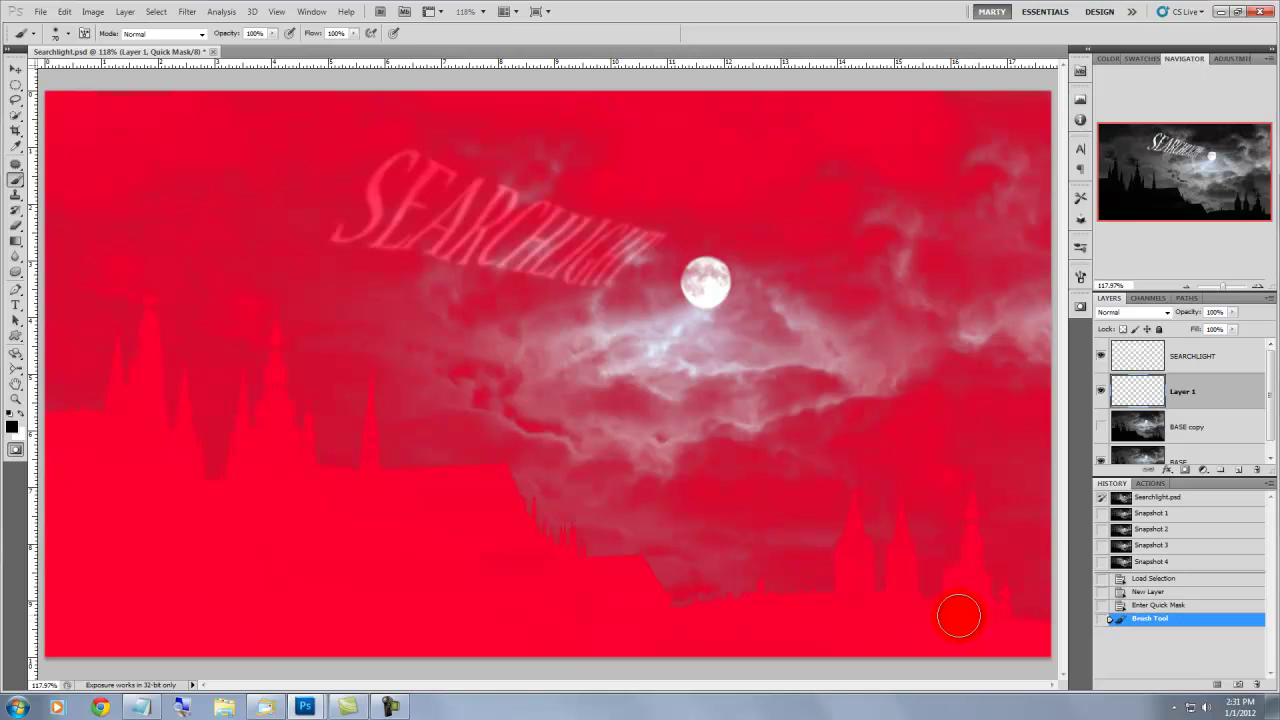
pyautogui.keyDown('shift'); pyautogui.click(682, 208); pyautogui.keyUp('shift')
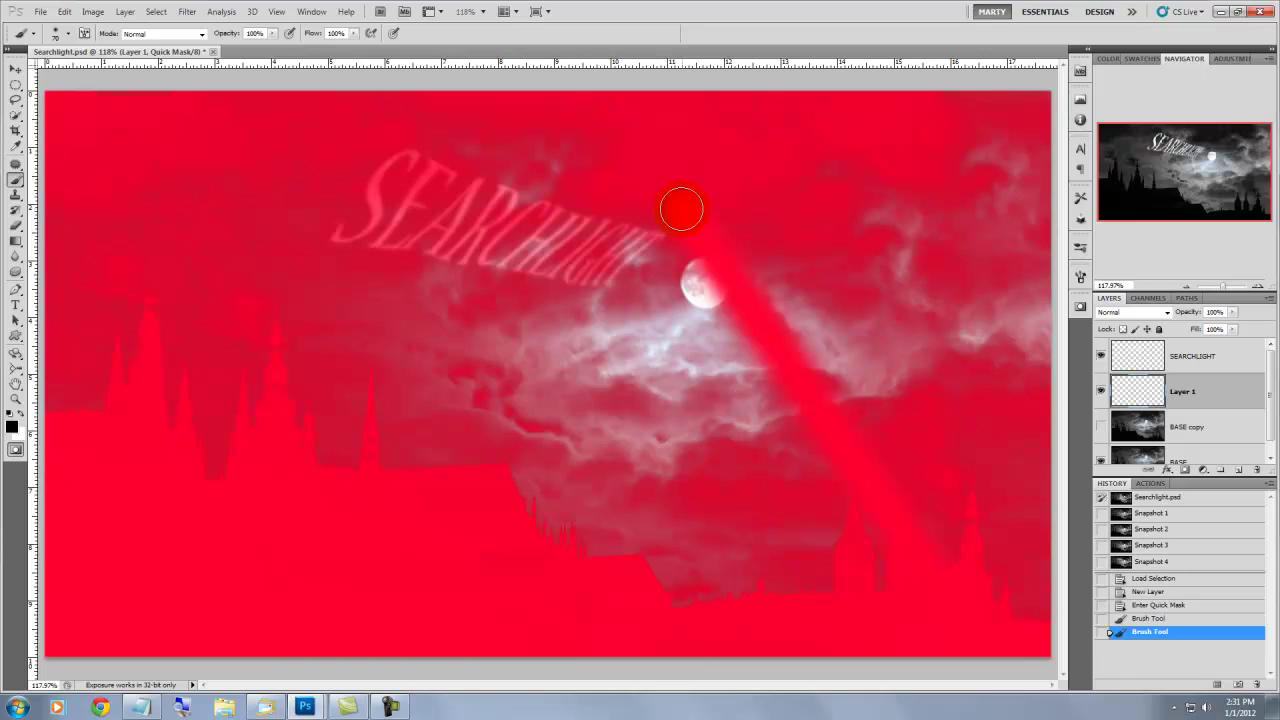
pyautogui.keyDown('shift'); pyautogui.click(943, 594); pyautogui.keyUp('shift')
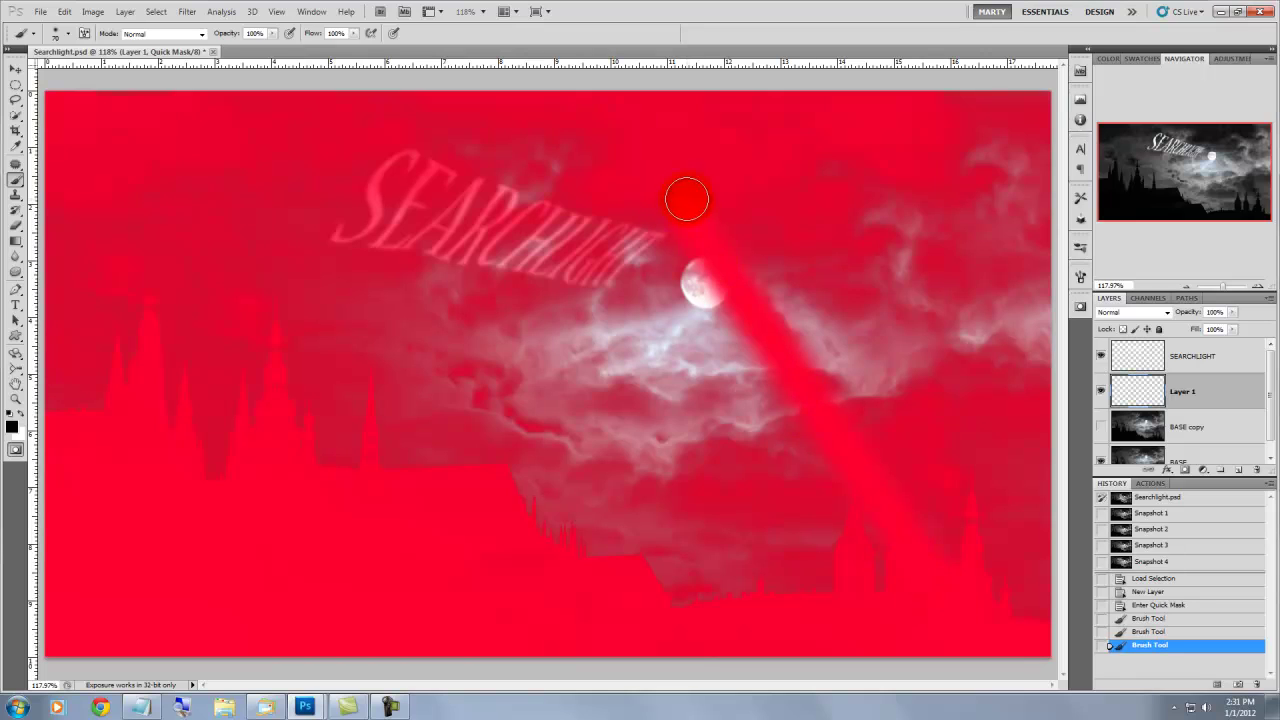
pyautogui.keyDown('shift'); pyautogui.click(672, 209); pyautogui.keyUp('shift')
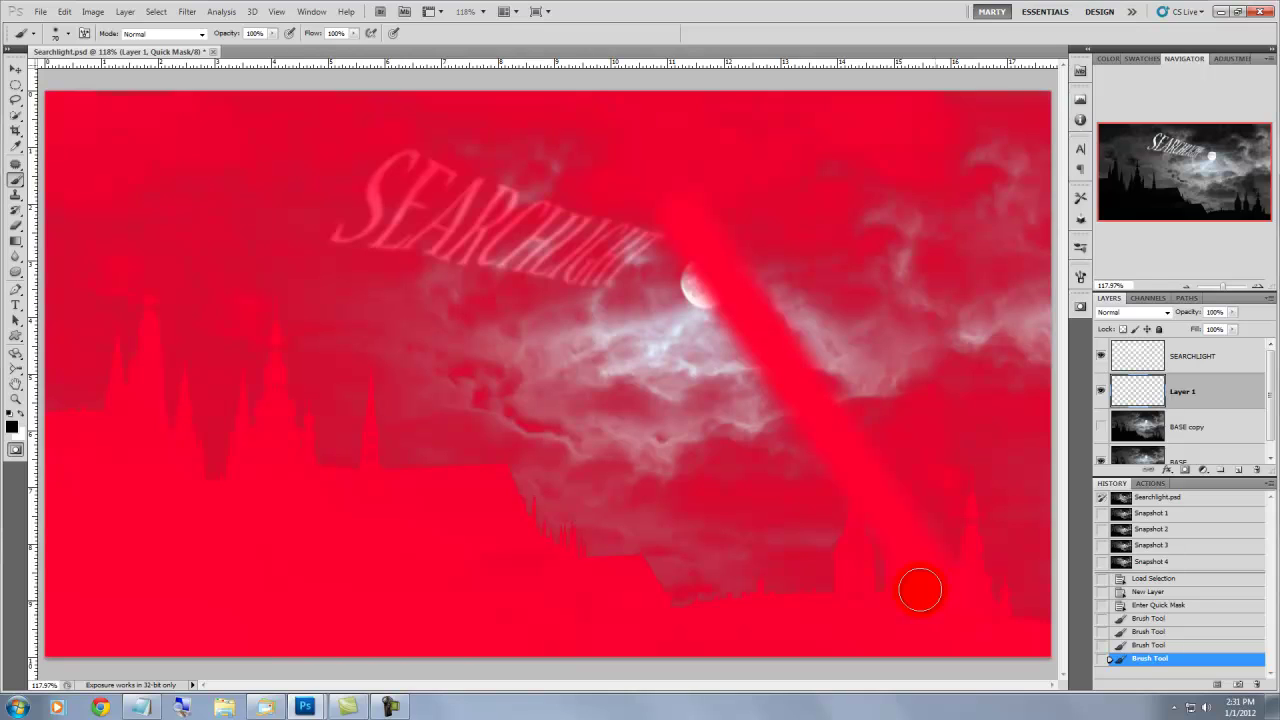
# Paint a second diagonal beam across the clouds toward the upper left.
pyautogui.click(794, 526)
pyautogui.keyDown('shift'); pyautogui.click(295, 252); pyautogui.keyUp('shift')
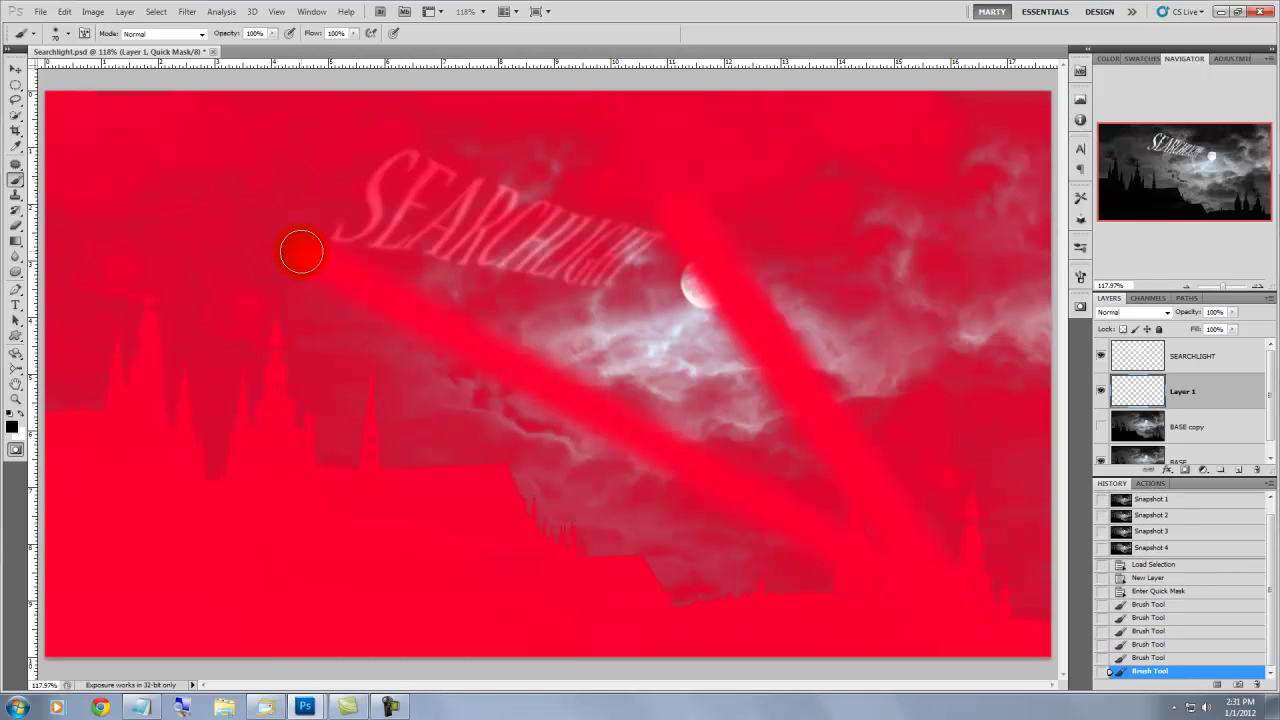
pyautogui.click(306, 251)
pyautogui.keyDown('shift'); pyautogui.click(103, 151); pyautogui.keyUp('shift')
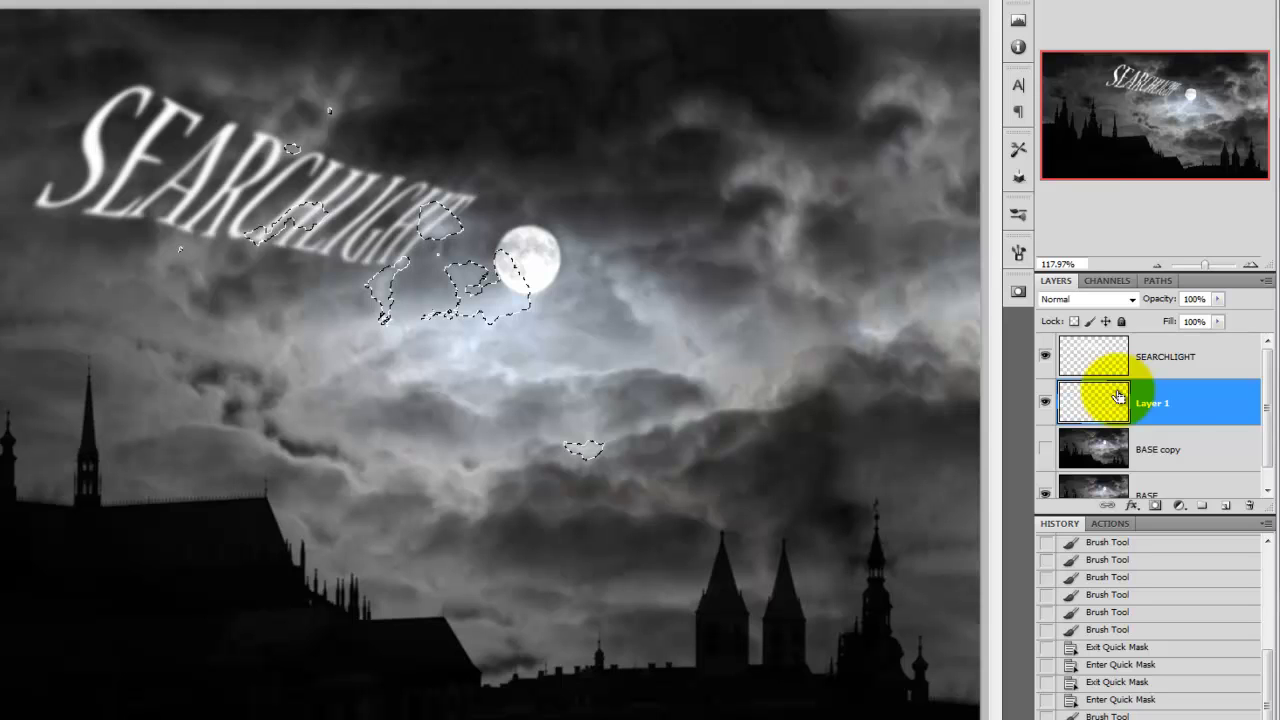
# Fill the cloud selection on Layer 1 and rename the layer CHANNEL LIGHT.
pyautogui.hotkey('ctrl', 'Delete')
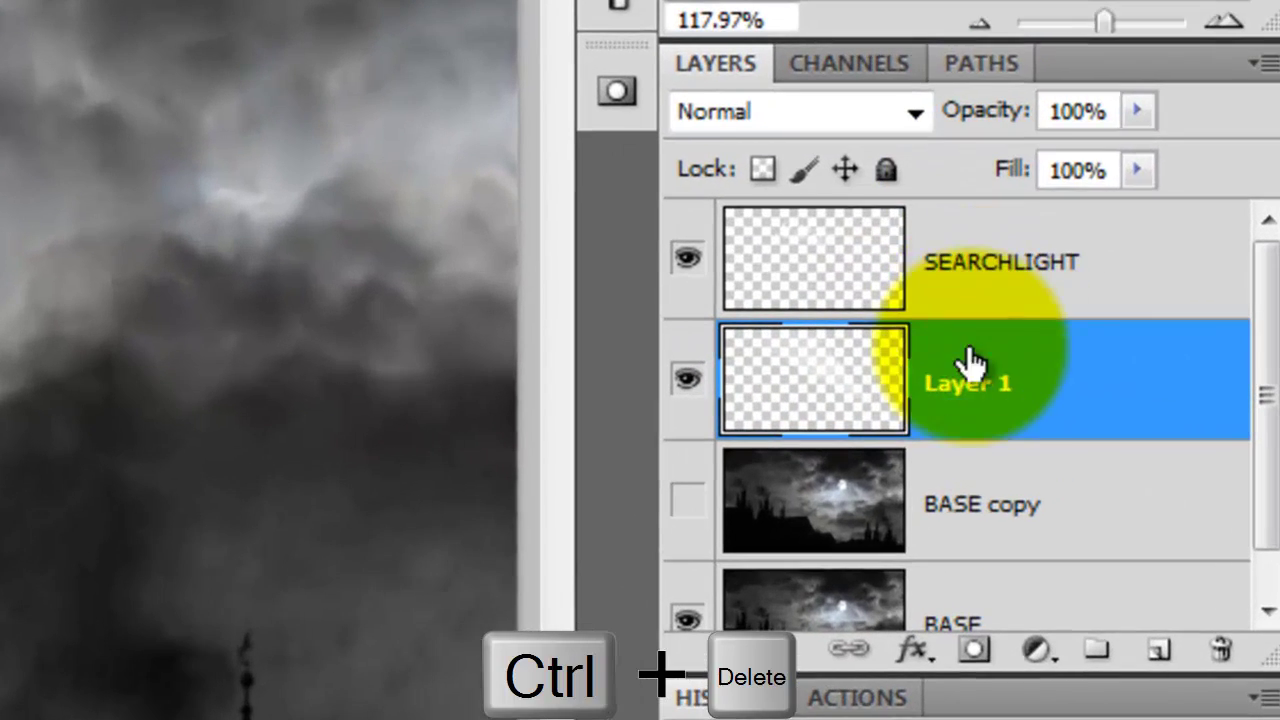
pyautogui.doubleClick(1085, 394)
pyautogui.write('CHAN')
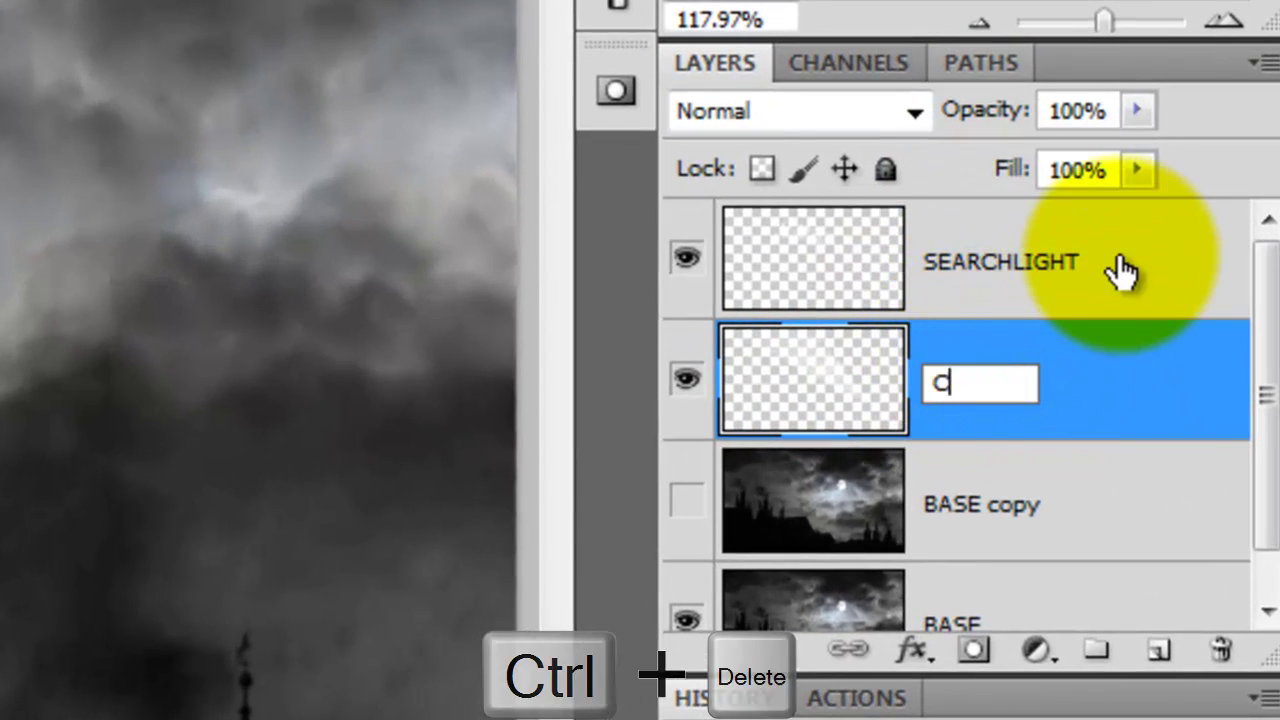
pyautogui.write('NEL LIGHT')
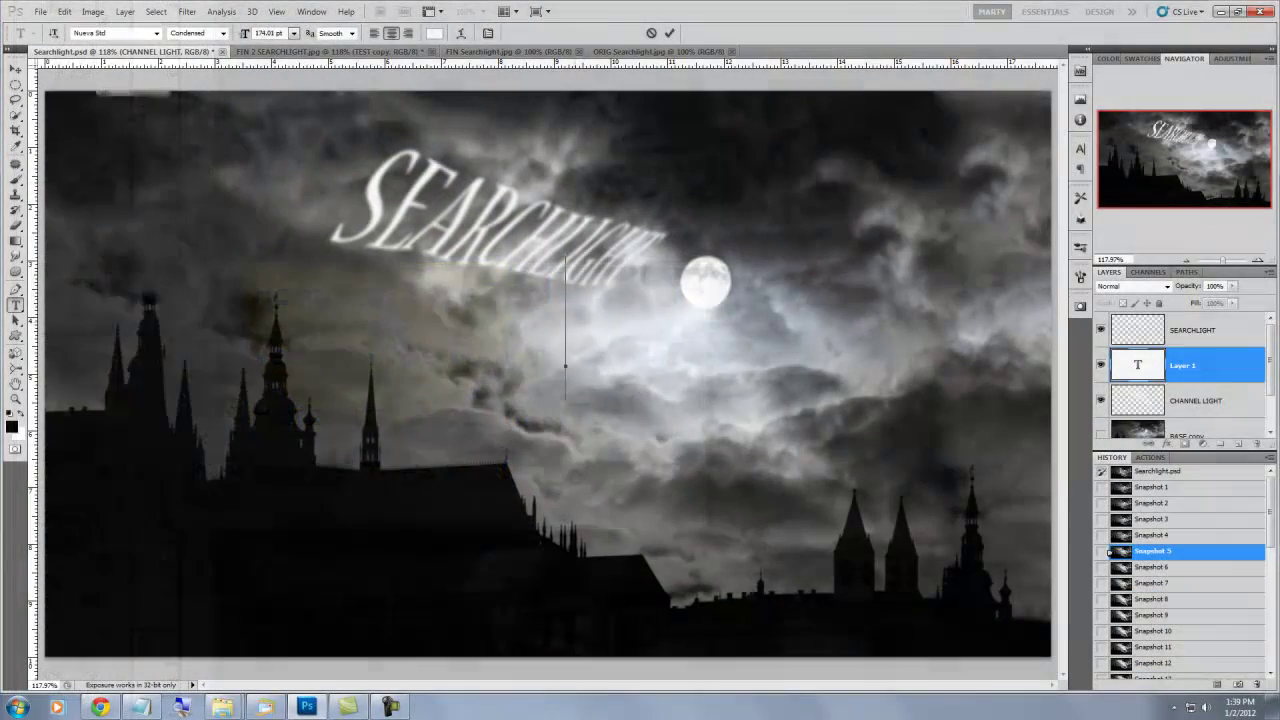
# Type the word SEARCHLIGHT near the canvas centre.
pyautogui.click(566, 362)
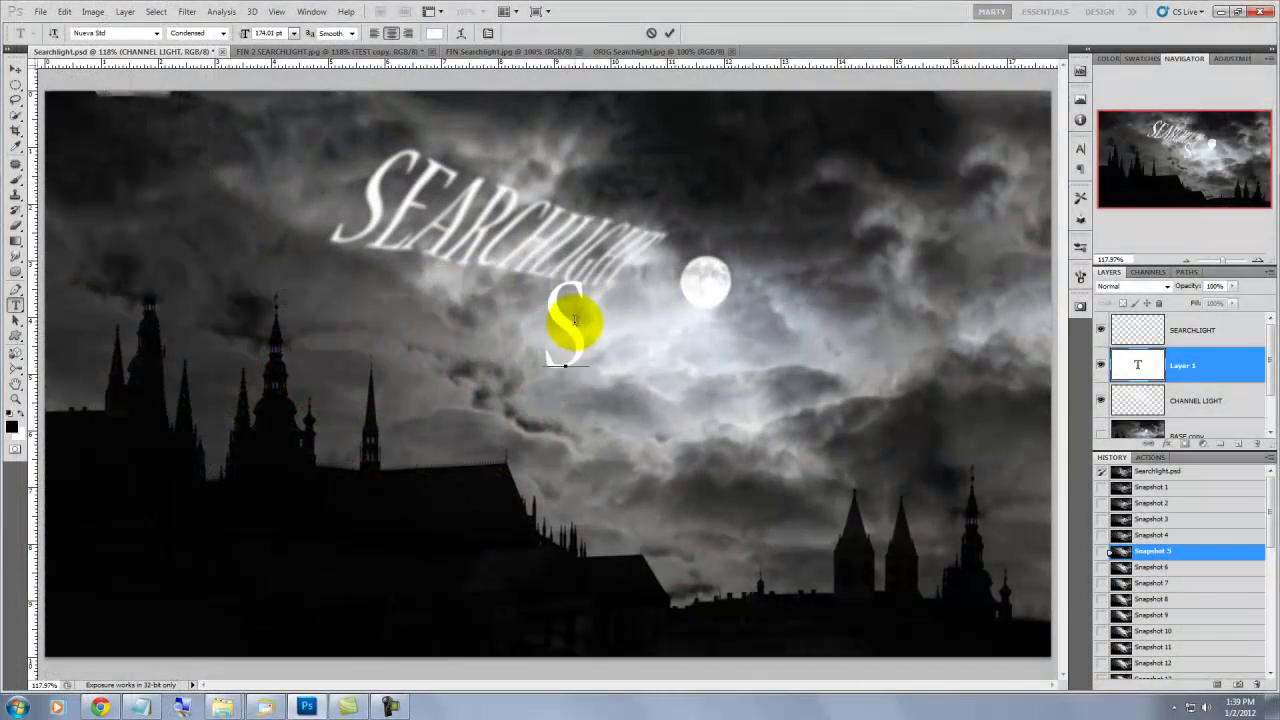
pyautogui.write('SEARCHLIGHT')
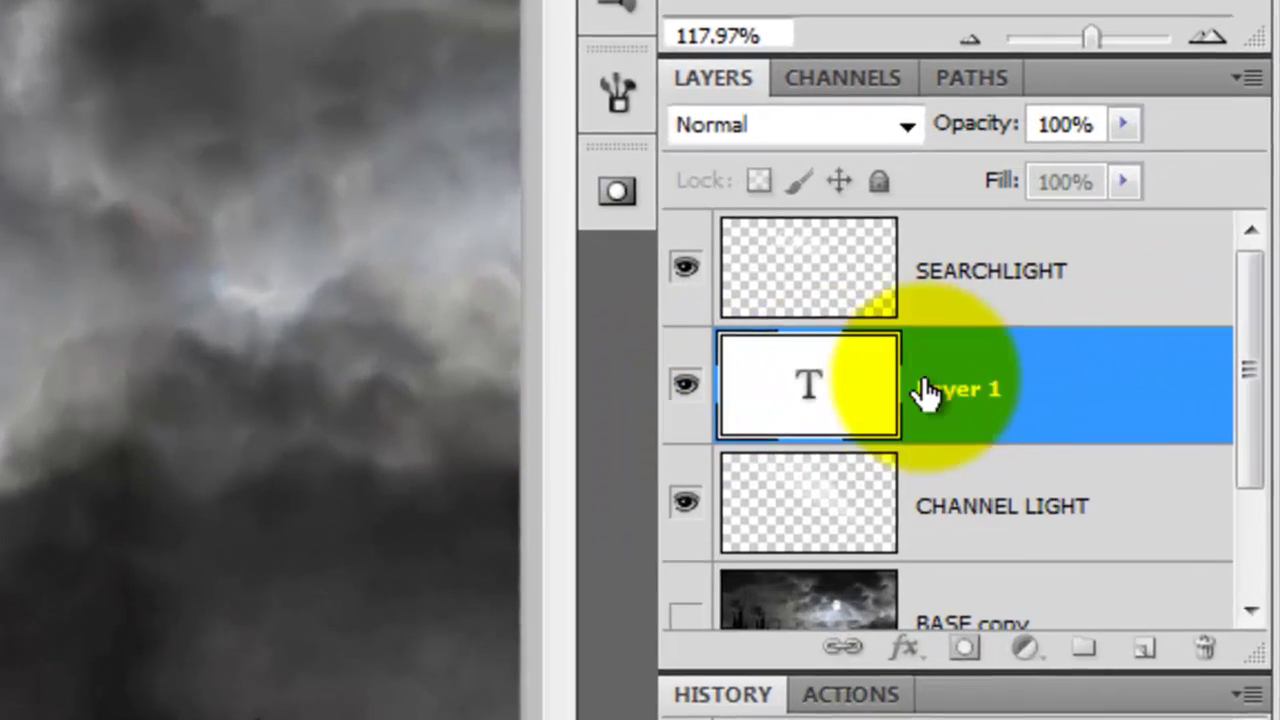
pyautogui.click(1183, 370)
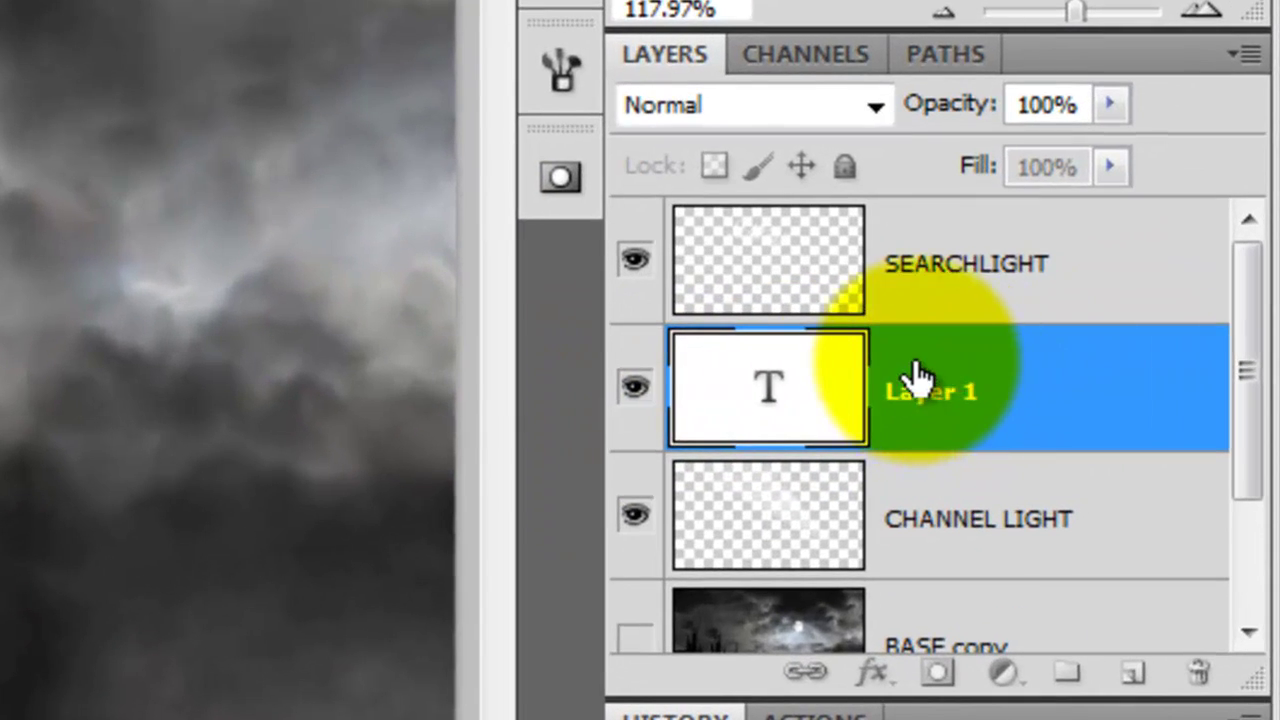
# Move the SEARCHLIGHT layer to the top, duplicate it, and select both text layers.
pyautogui.moveTo(928, 410); pyautogui.dragTo(971, 271)
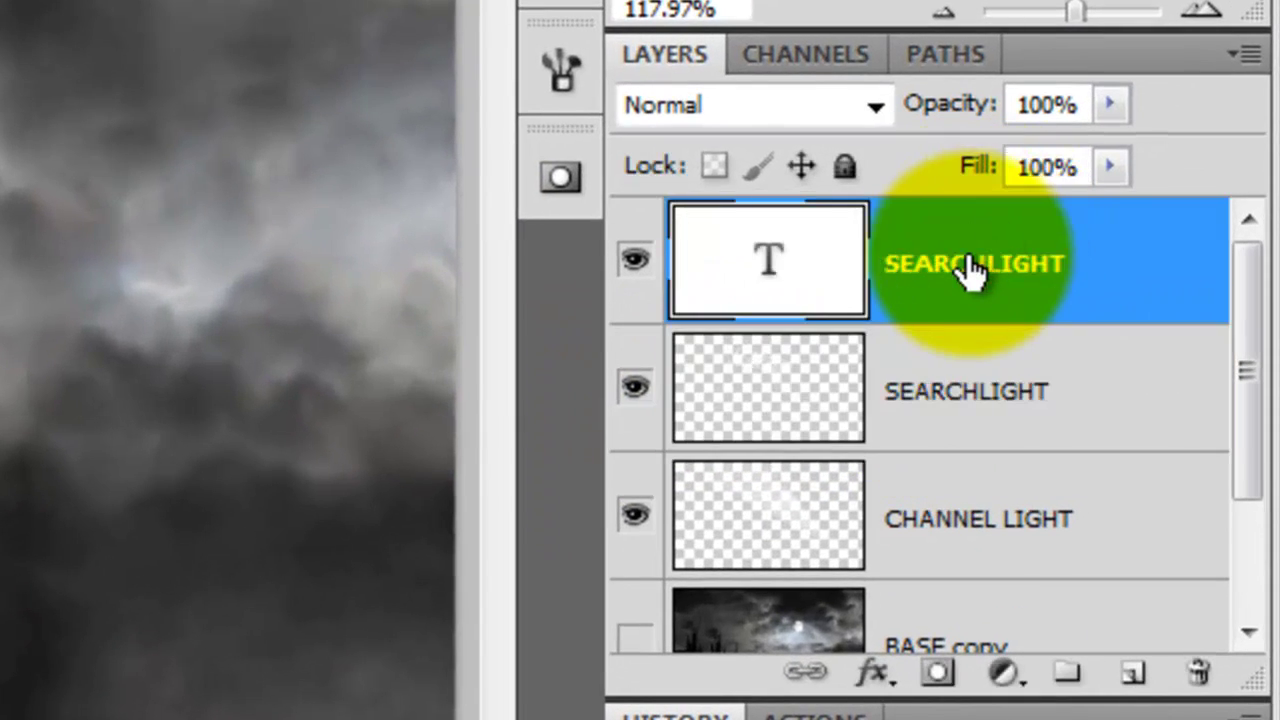
pyautogui.hotkey('ctrl', 'j')
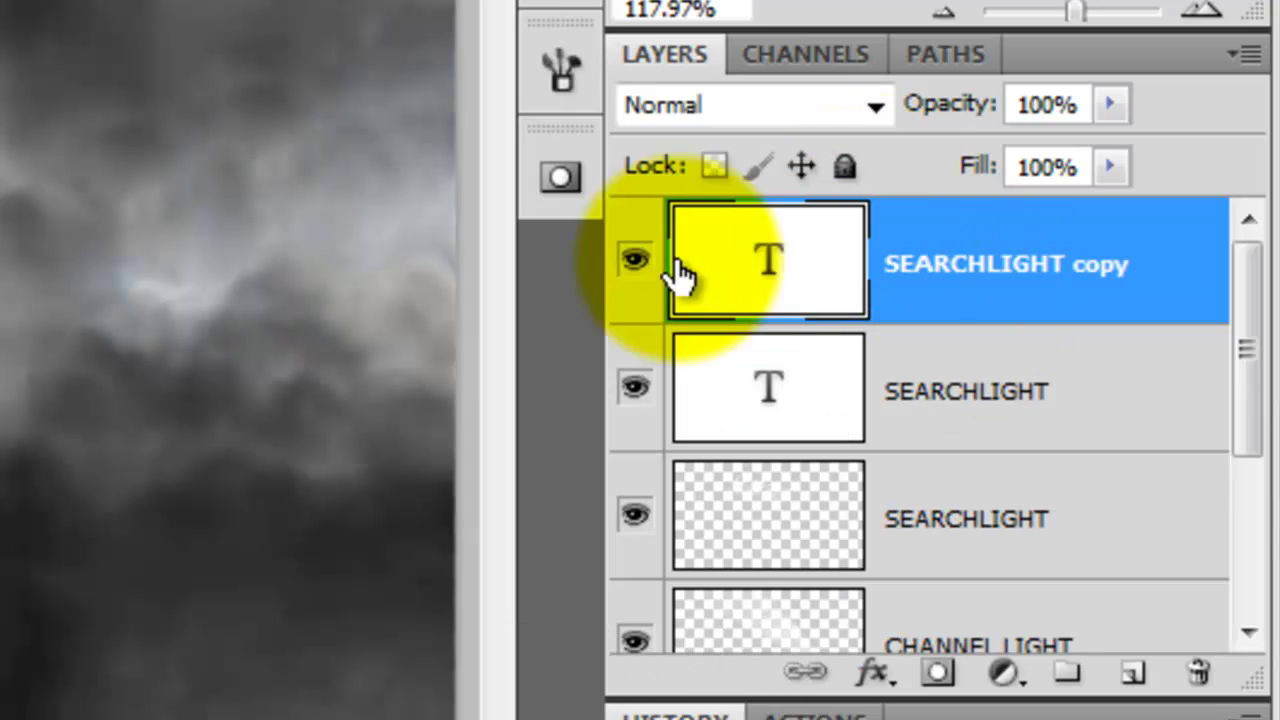
pyautogui.keyDown('shift'); pyautogui.click(818, 408); pyautogui.keyUp('shift')
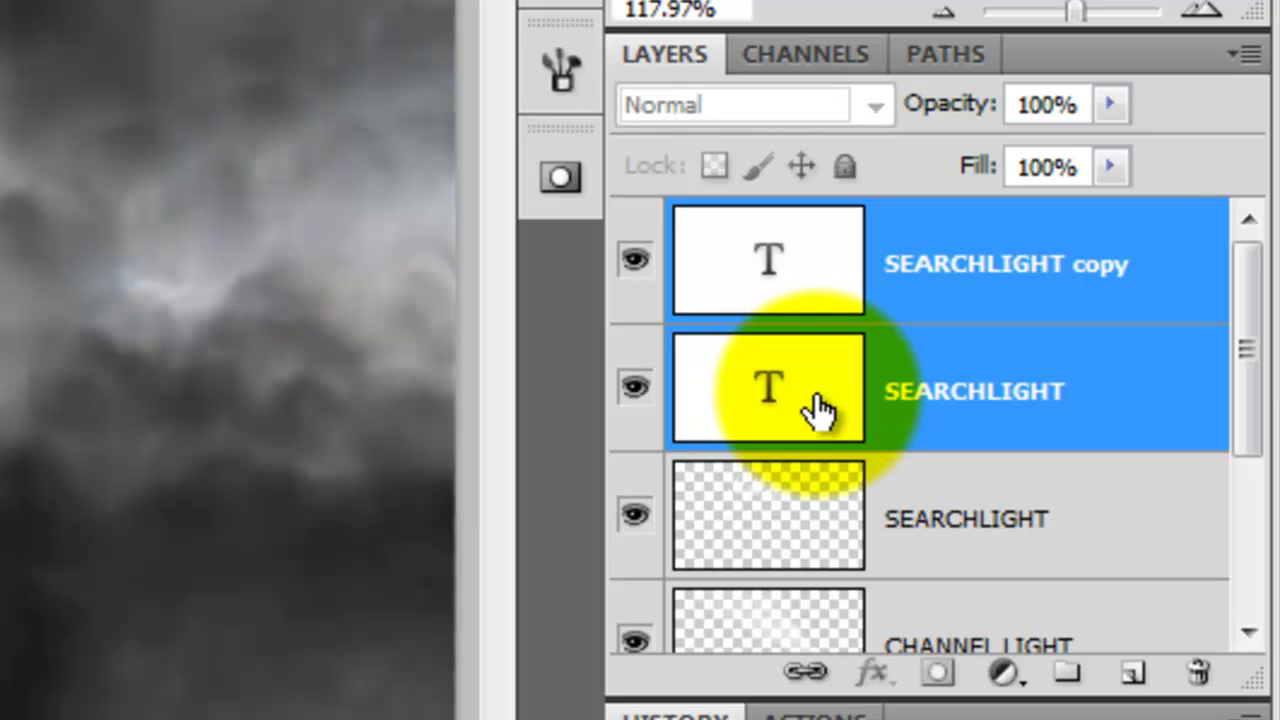
# Make a 3D volume from the text layers in perspective view, with Scale Z about 7.53.
pyautogui.click(303, 48)
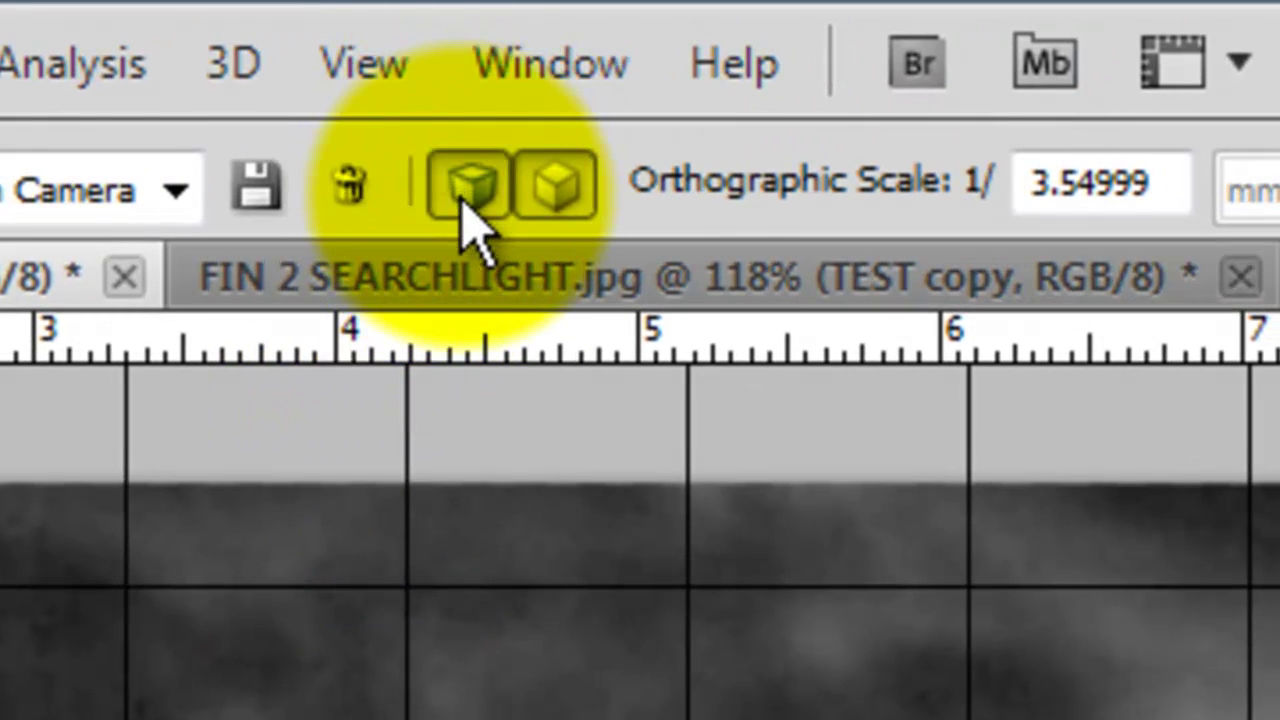
pyautogui.click(462, 192)
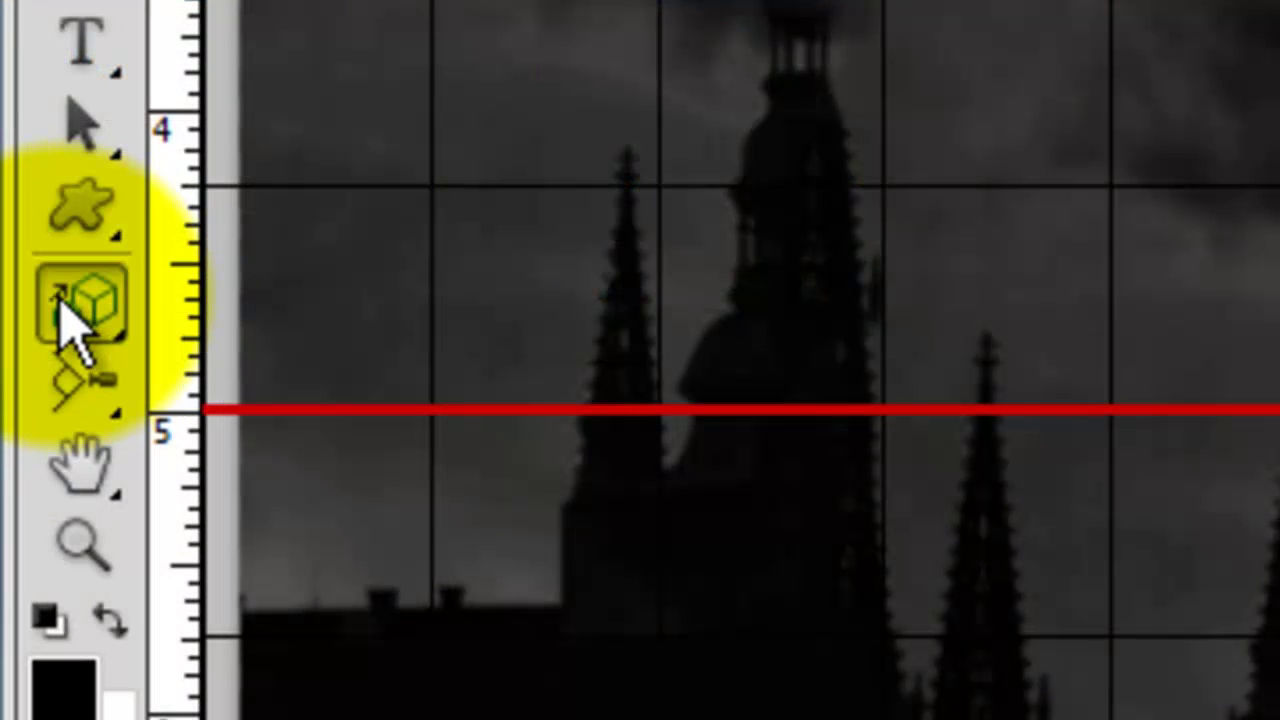
pyautogui.click(68, 318)
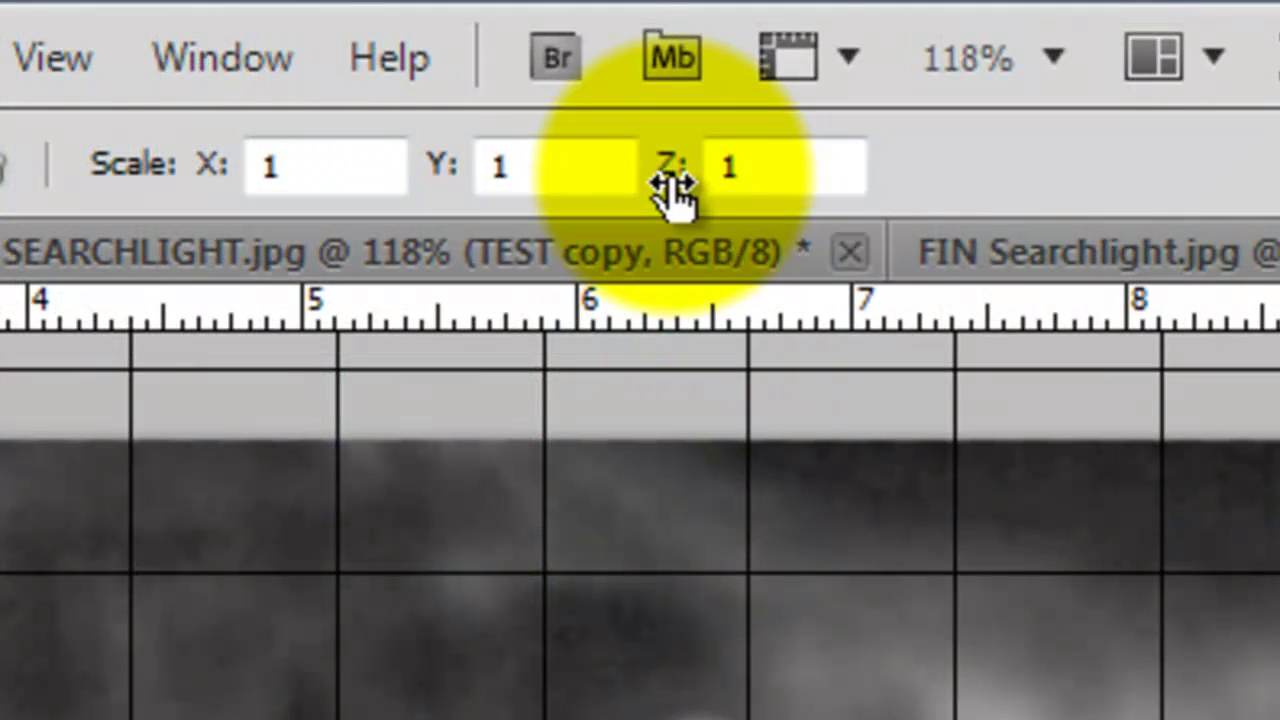
pyautogui.moveTo(672, 180); pyautogui.dragTo(1275, 205)
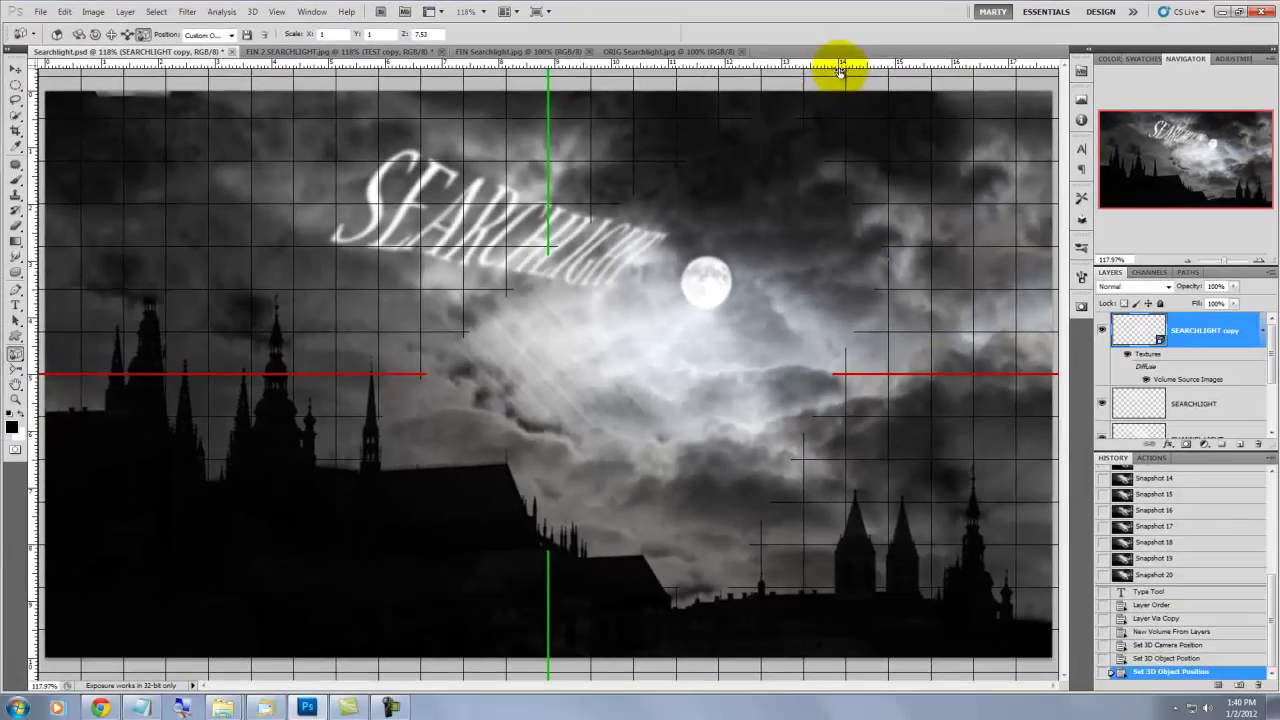
pyautogui.moveTo(1279, 339); pyautogui.dragTo(1279, 394)
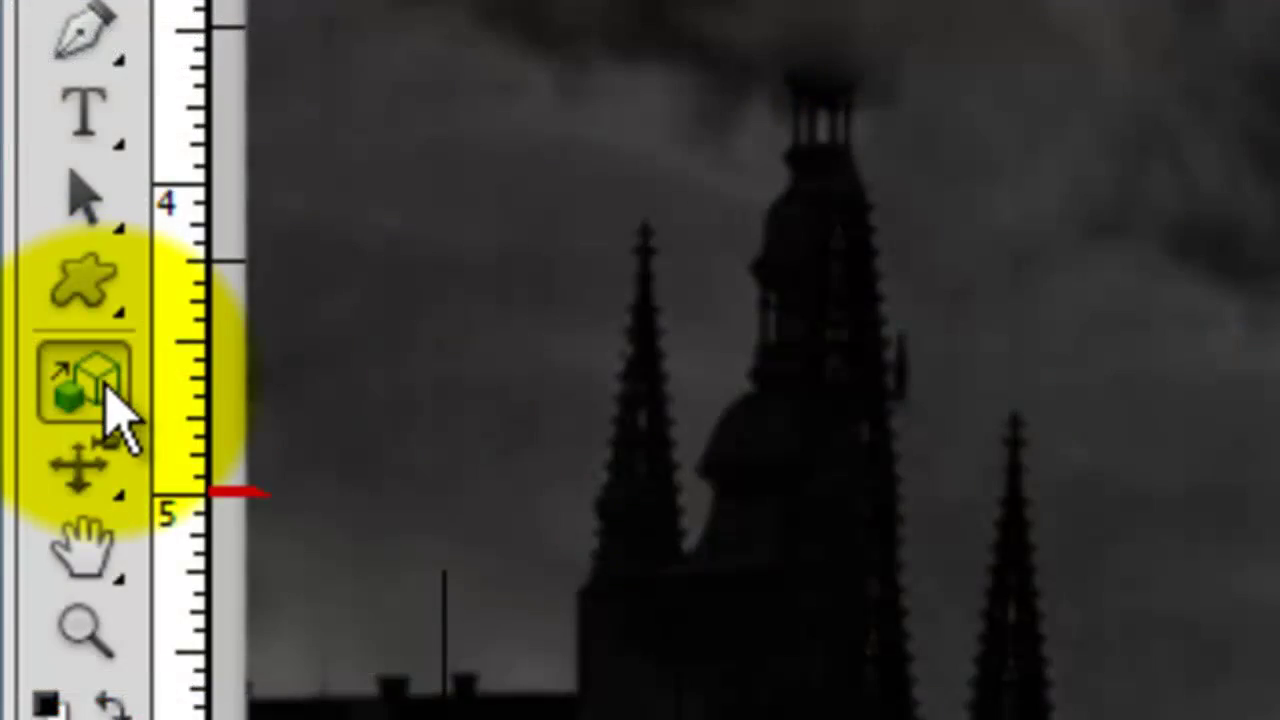
# Roll and rotate the 3D text to orientation 11.3/-31/17.2 so rays angle toward the towers.
pyautogui.click(20, 356)
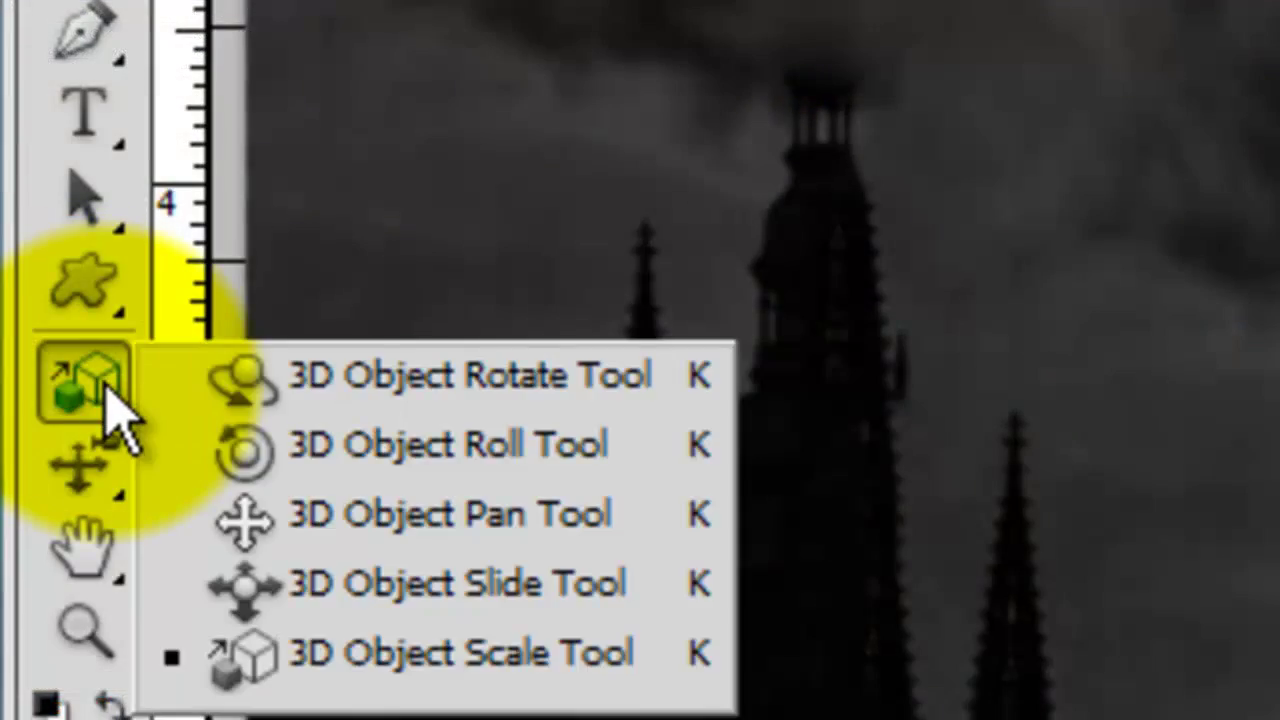
pyautogui.click(385, 445)
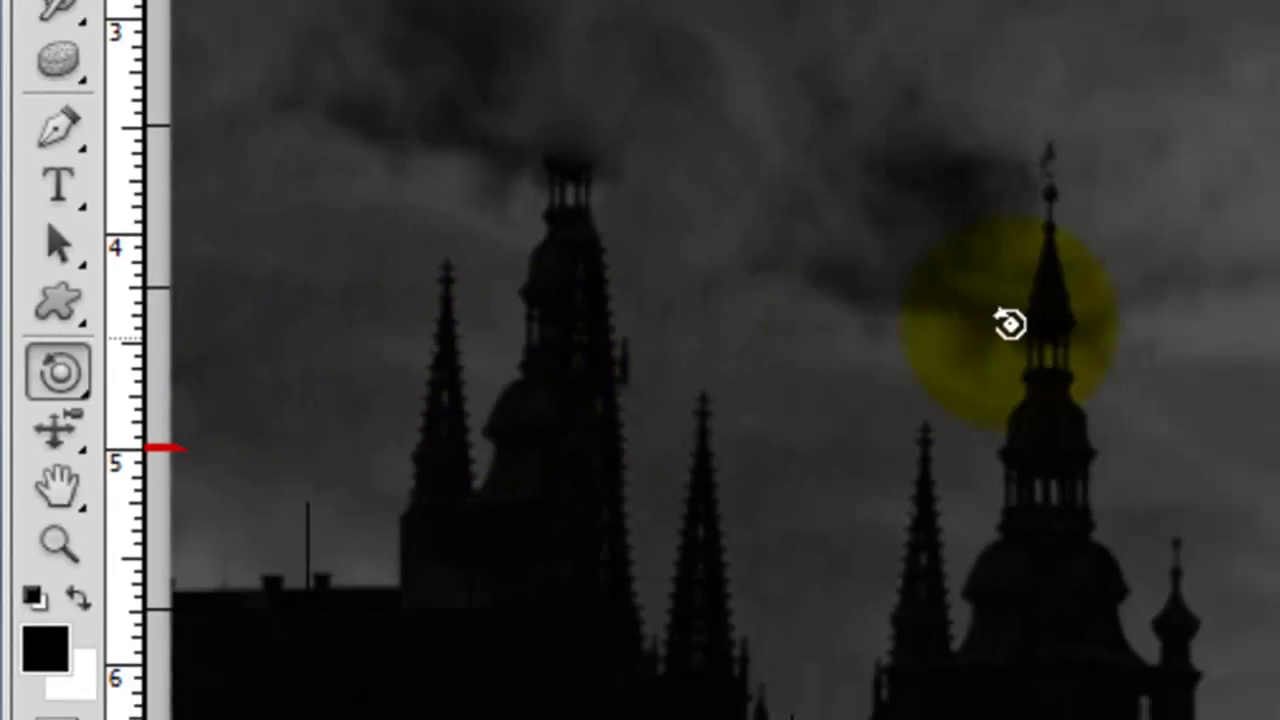
pyautogui.moveTo(1260, 240); pyautogui.dragTo(1179, 302)
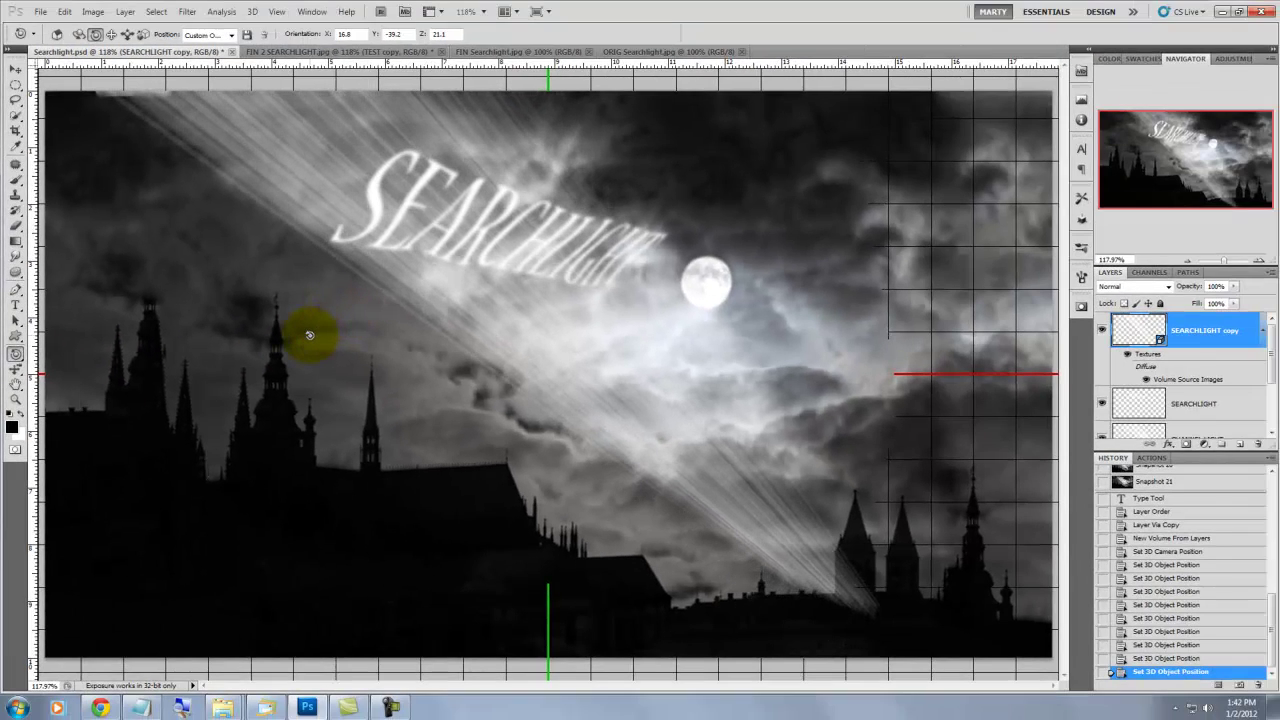
pyautogui.moveTo(309, 334); pyautogui.dragTo(243, 330)
pyautogui.click(12, 362)
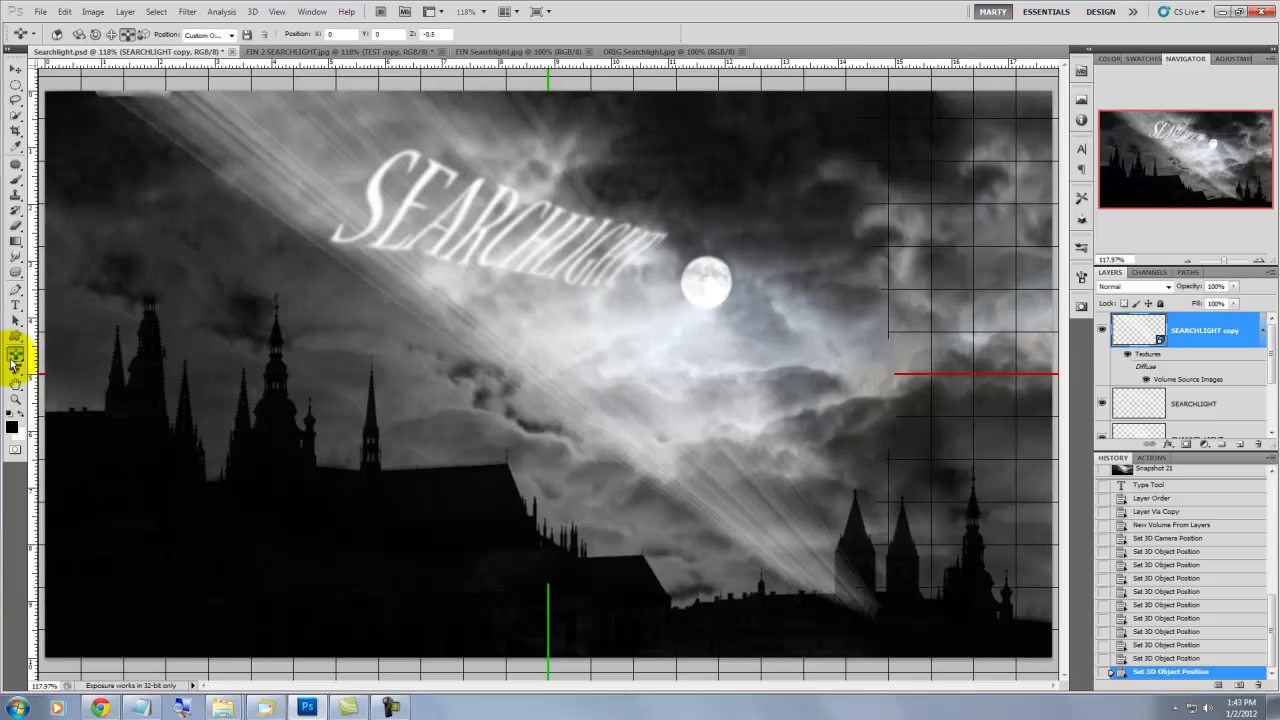
pyautogui.click(14, 356)
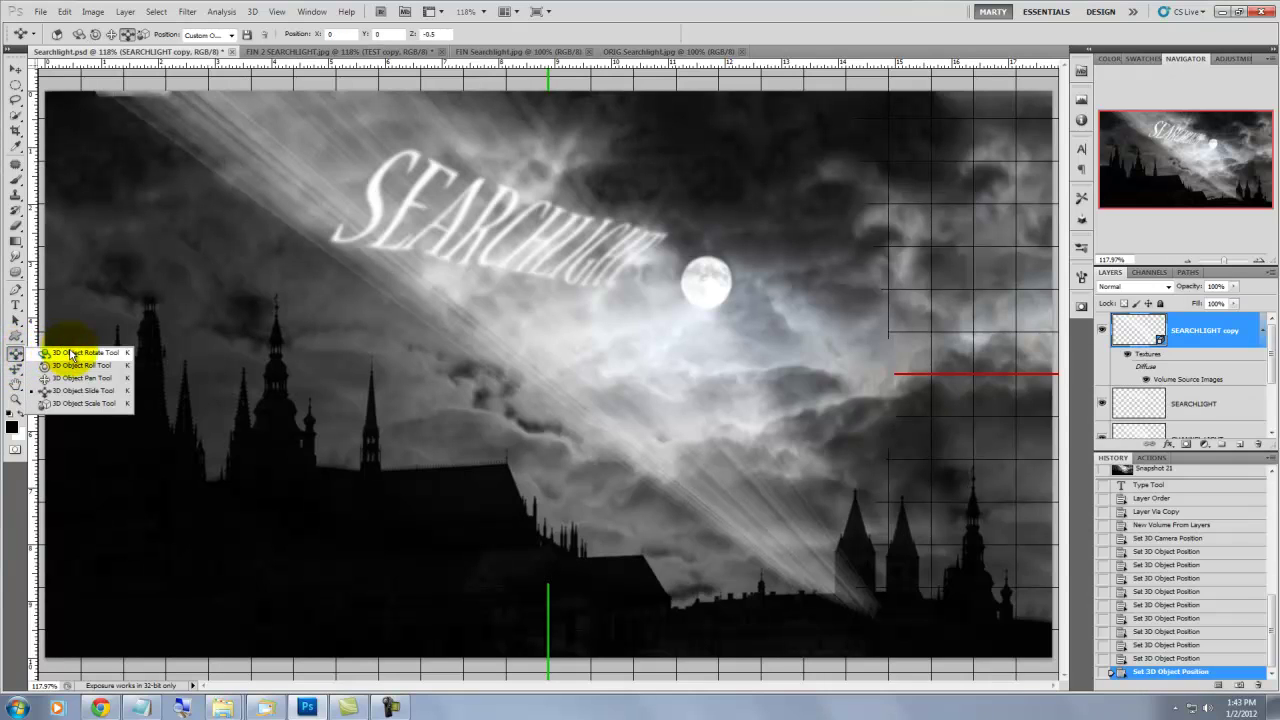
pyautogui.click(50, 347)
pyautogui.moveTo(288, 313); pyautogui.dragTo(343, 320)
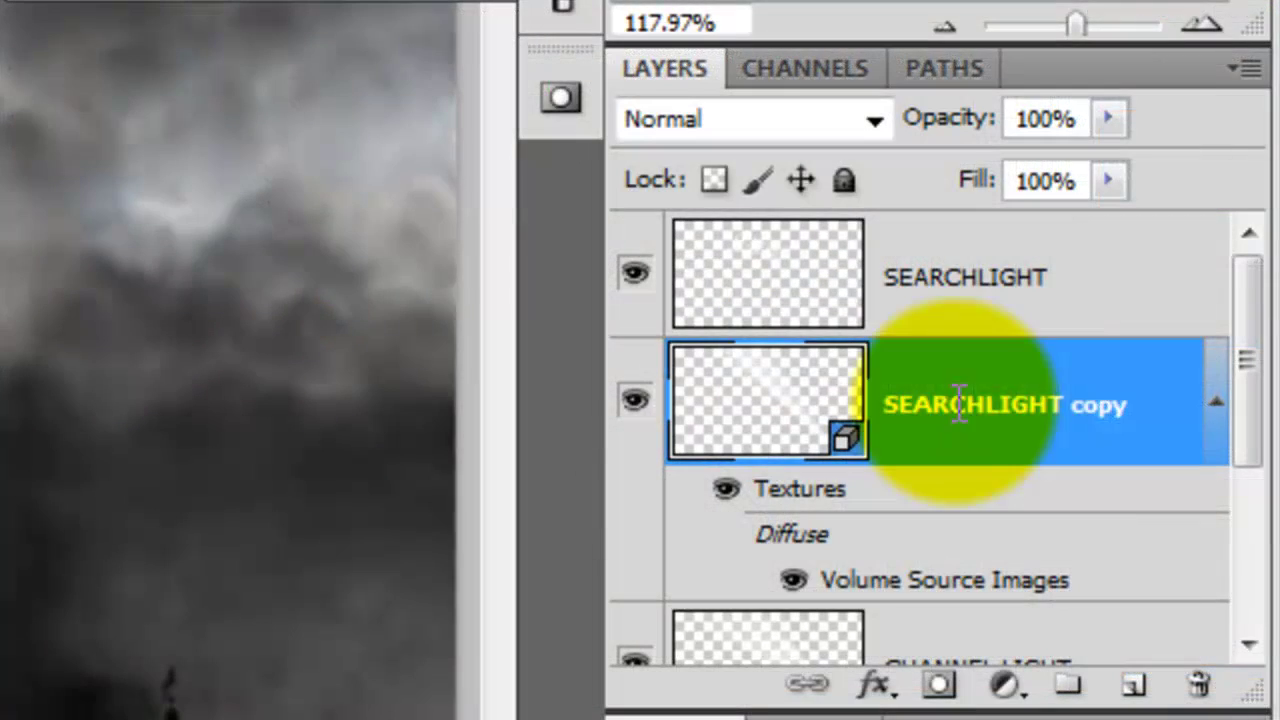
# Rename the SEARCHLIGHT copy layer TEXT LIGHT.
pyautogui.doubleClick(963, 403)
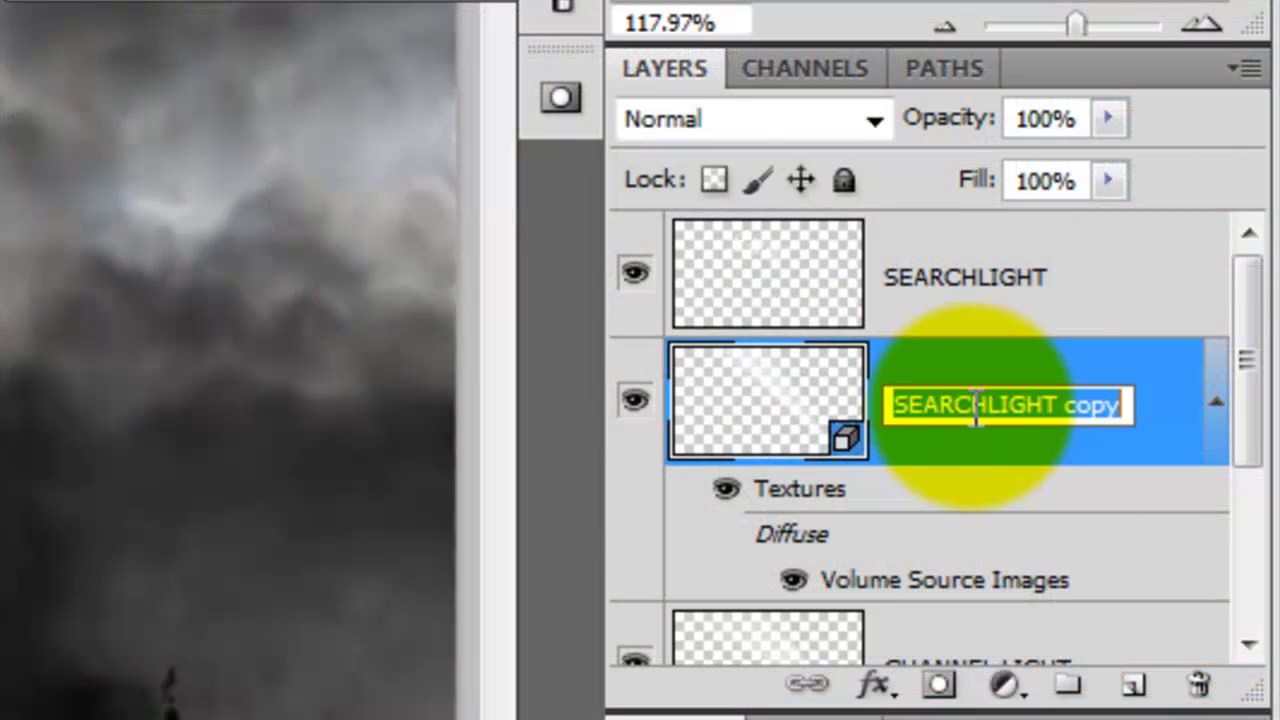
pyautogui.write('TEXT LIGHT')
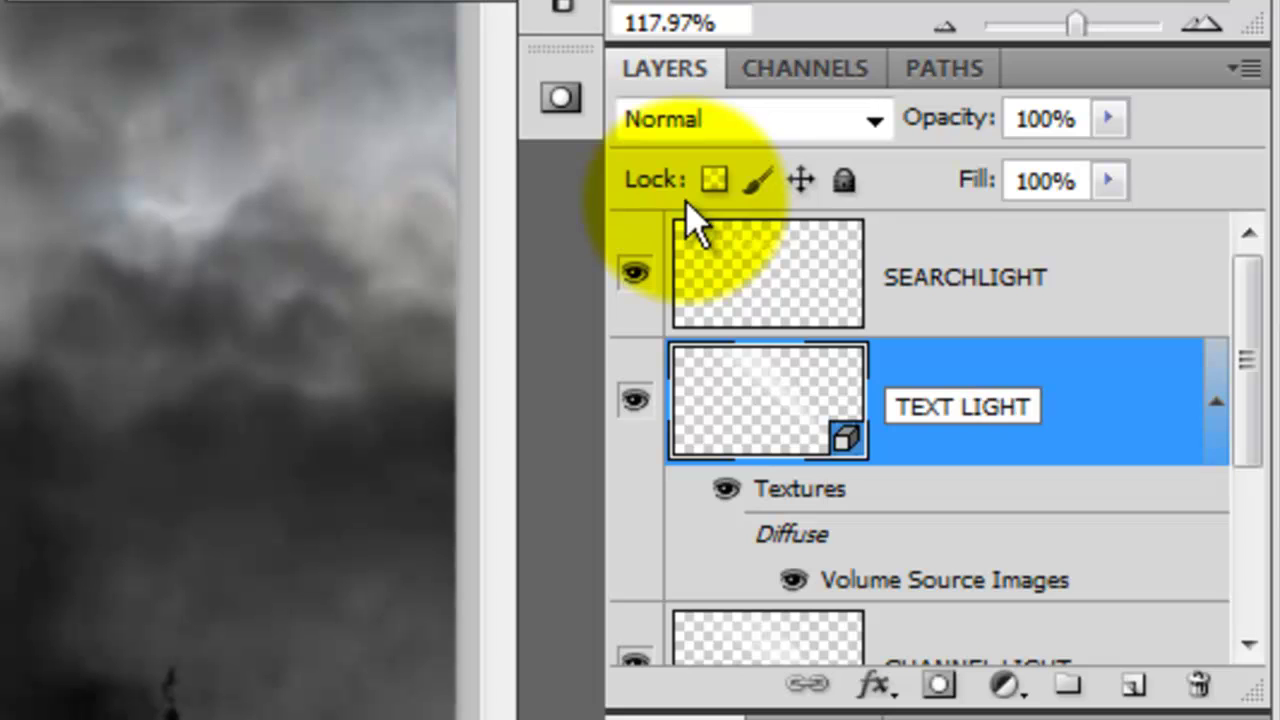
pyautogui.press('Return')
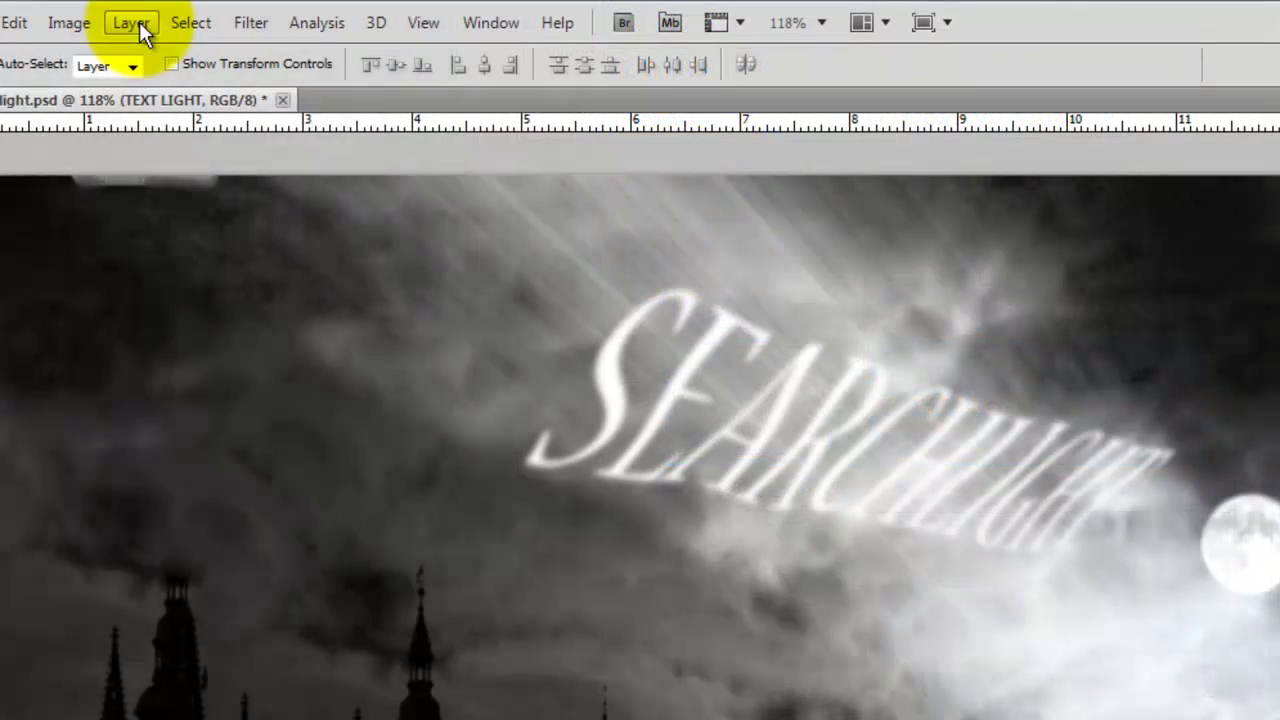
# Rasterize TEXT LIGHT, add a layer mask, and paint black over the rays above the word.
pyautogui.click(133, 25)
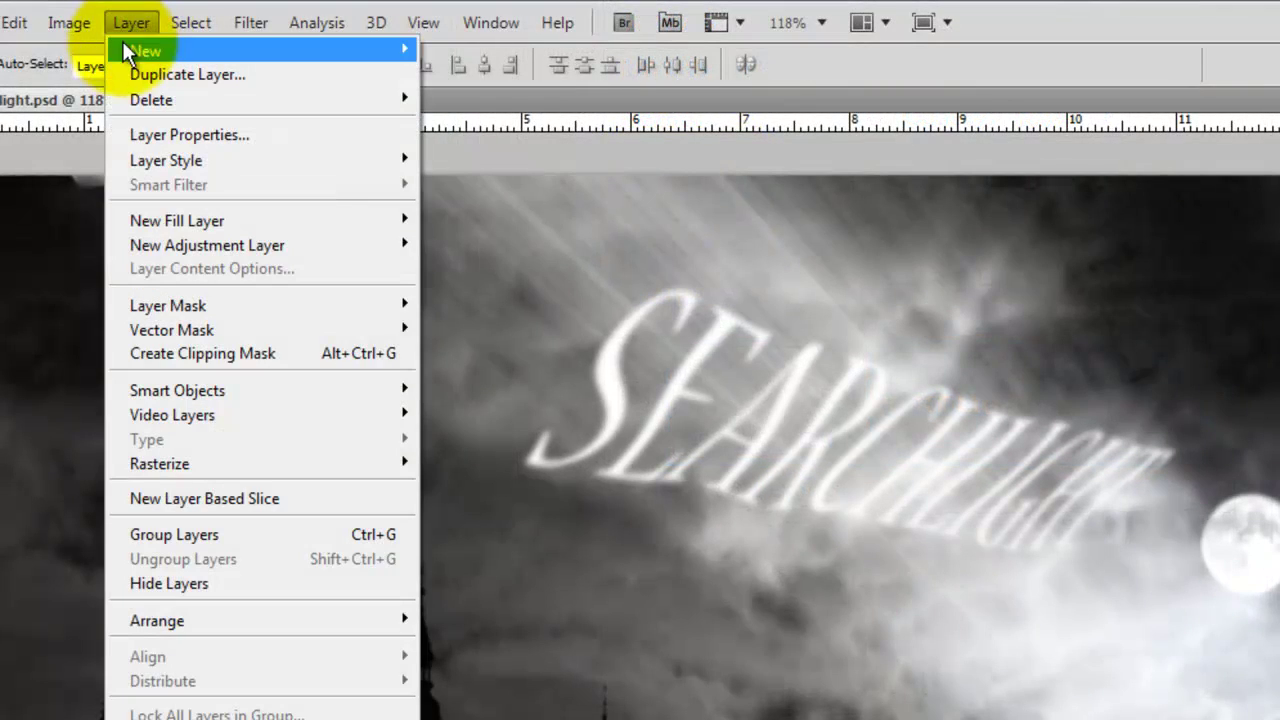
pyautogui.moveTo(156, 466)
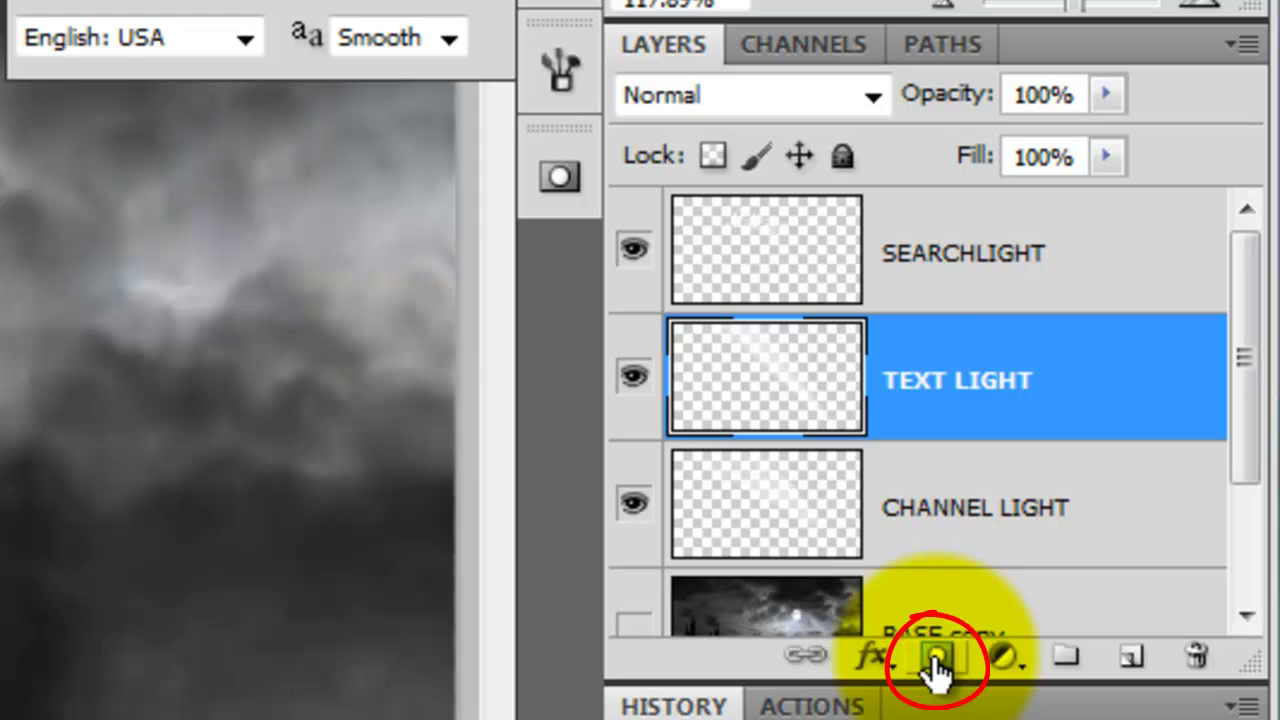
pyautogui.click(936, 660)
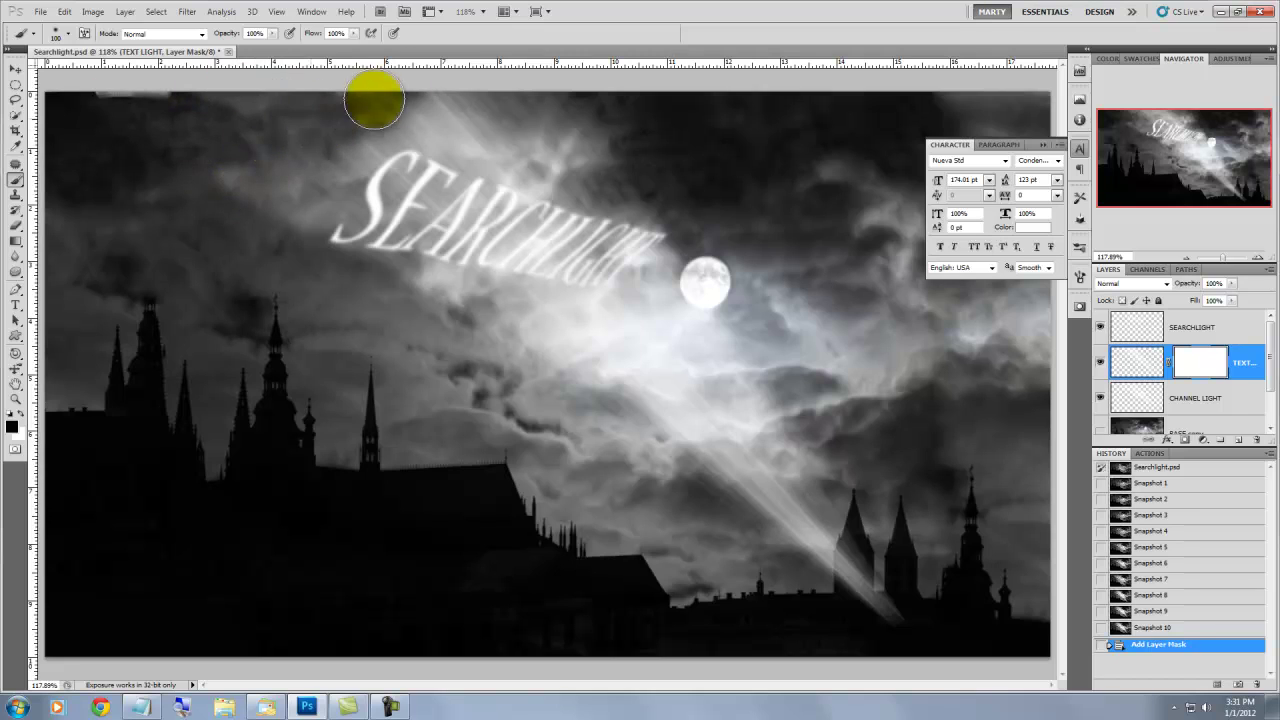
pyautogui.moveTo(541, 138)
pyautogui.mouseDown()
pyautogui.moveTo(640, 138)
pyautogui.moveTo(361, 105)
pyautogui.moveTo(249, 176)
pyautogui.moveTo(263, 249)
pyautogui.mouseUp()
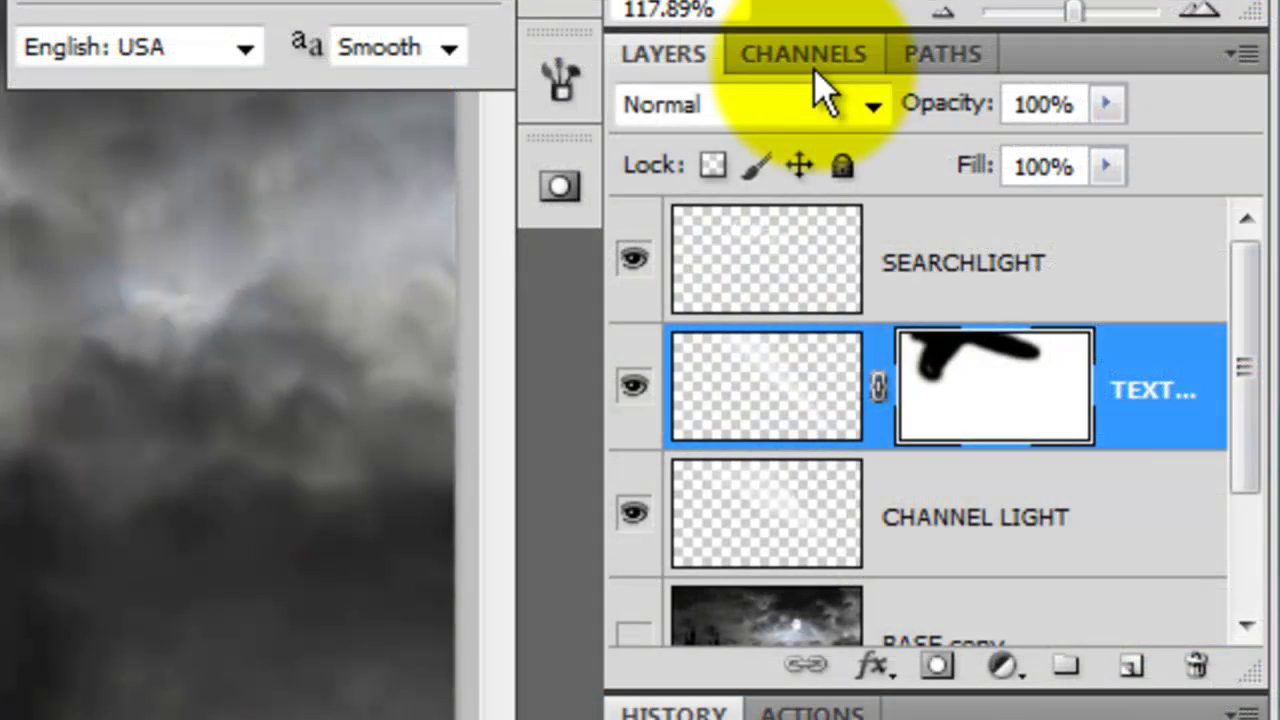
# Load the Alpha 1 castle selection, fill it black on the TEXT LIGHT mask, then deselect.
pyautogui.click(814, 69)
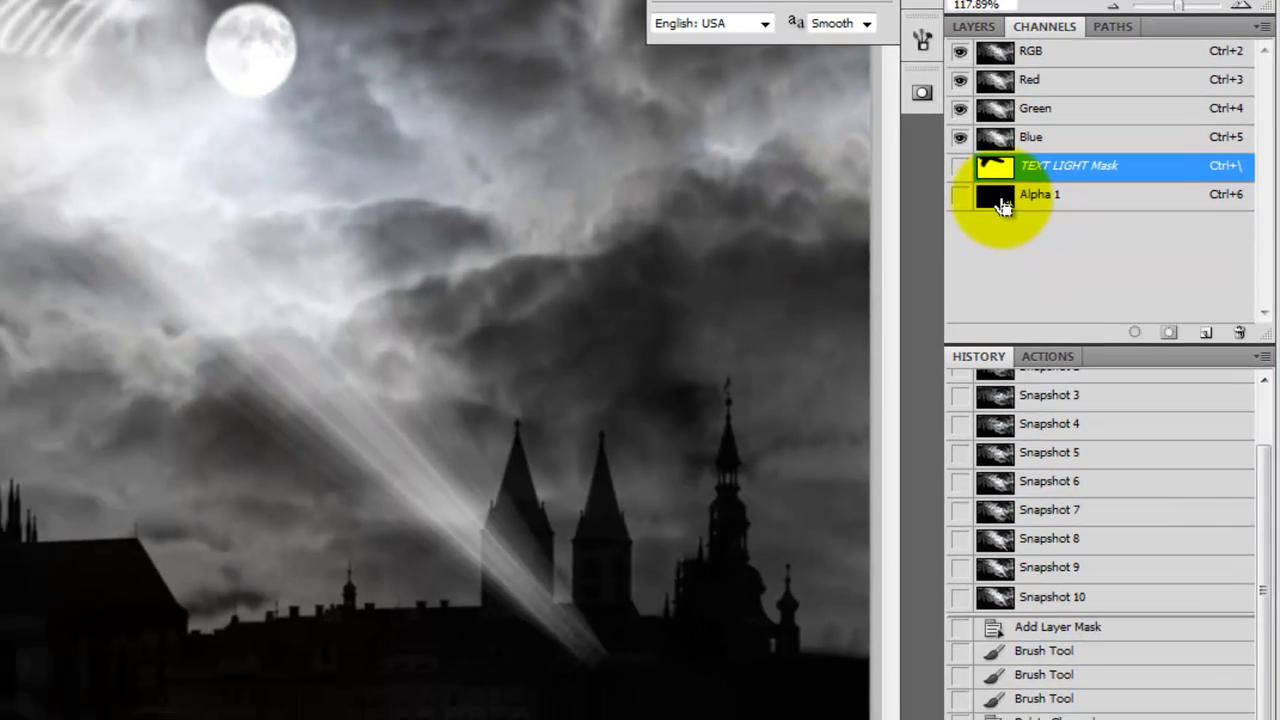
pyautogui.keyDown('ctrl'); pyautogui.click(720, 408); pyautogui.keyUp('ctrl')
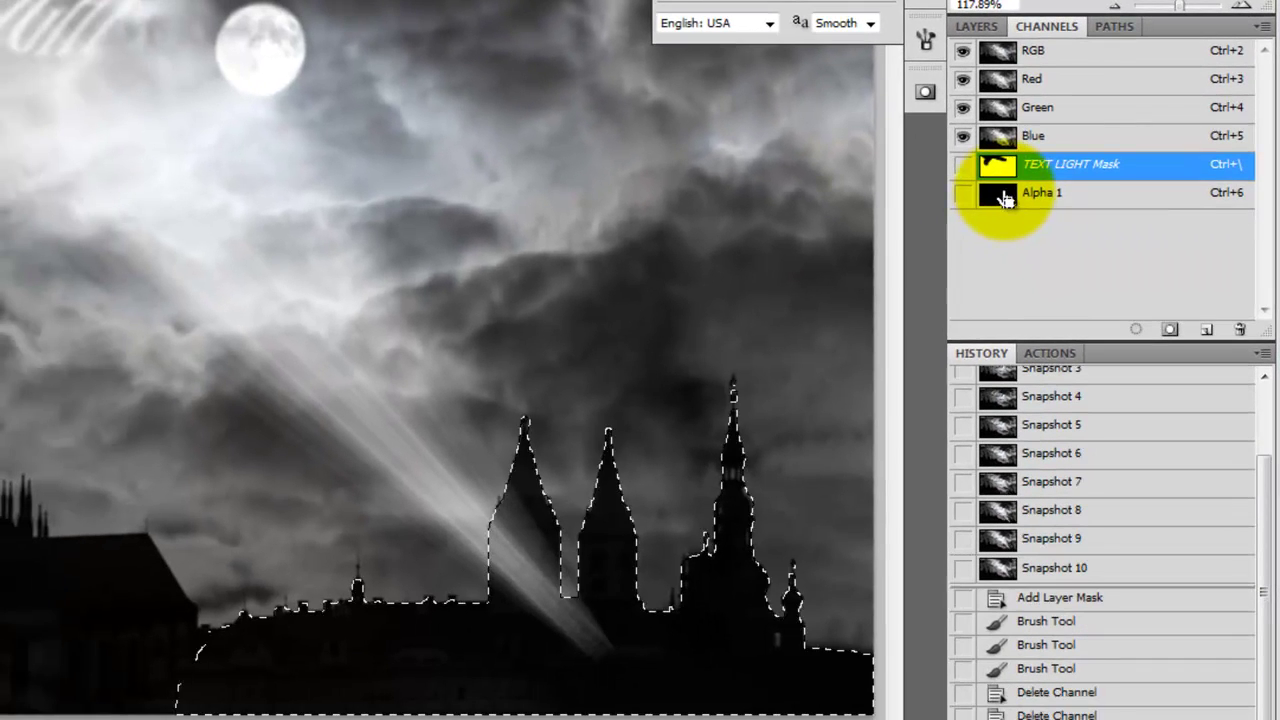
pyautogui.click(976, 26)
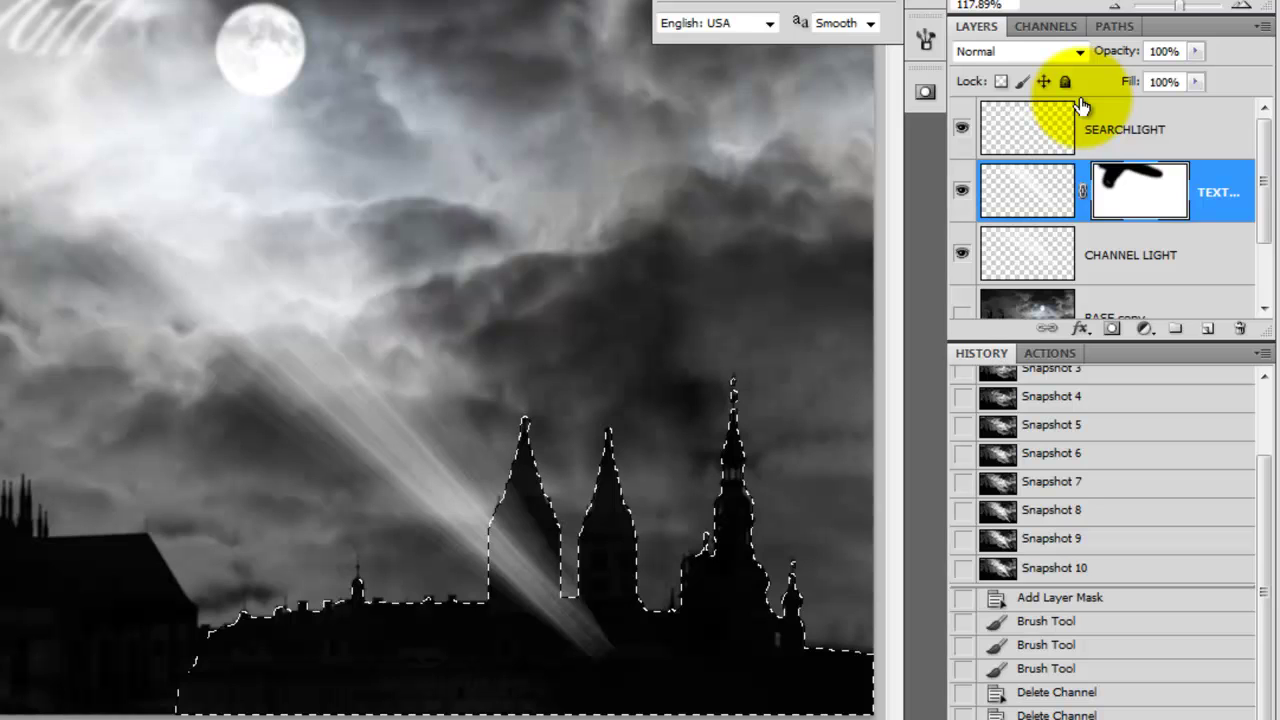
pyautogui.hotkey('alt', 'BackSpace')
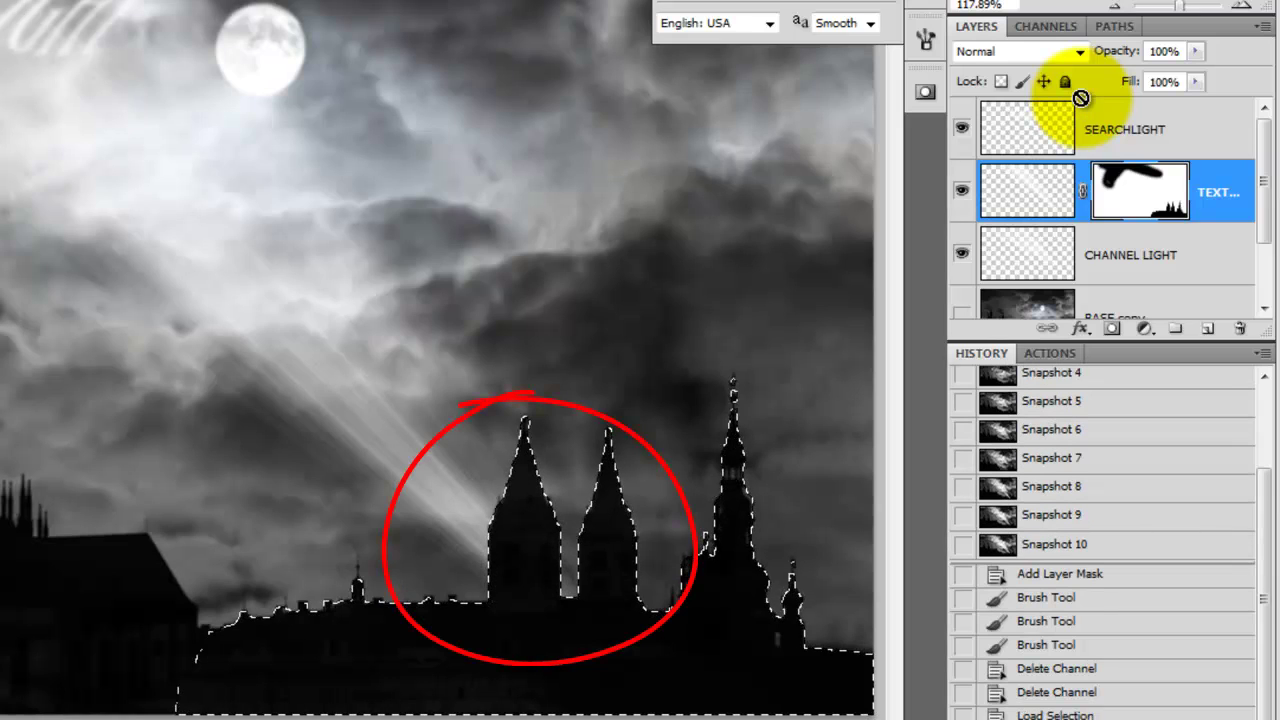
pyautogui.hotkey('ctrl', 'd')
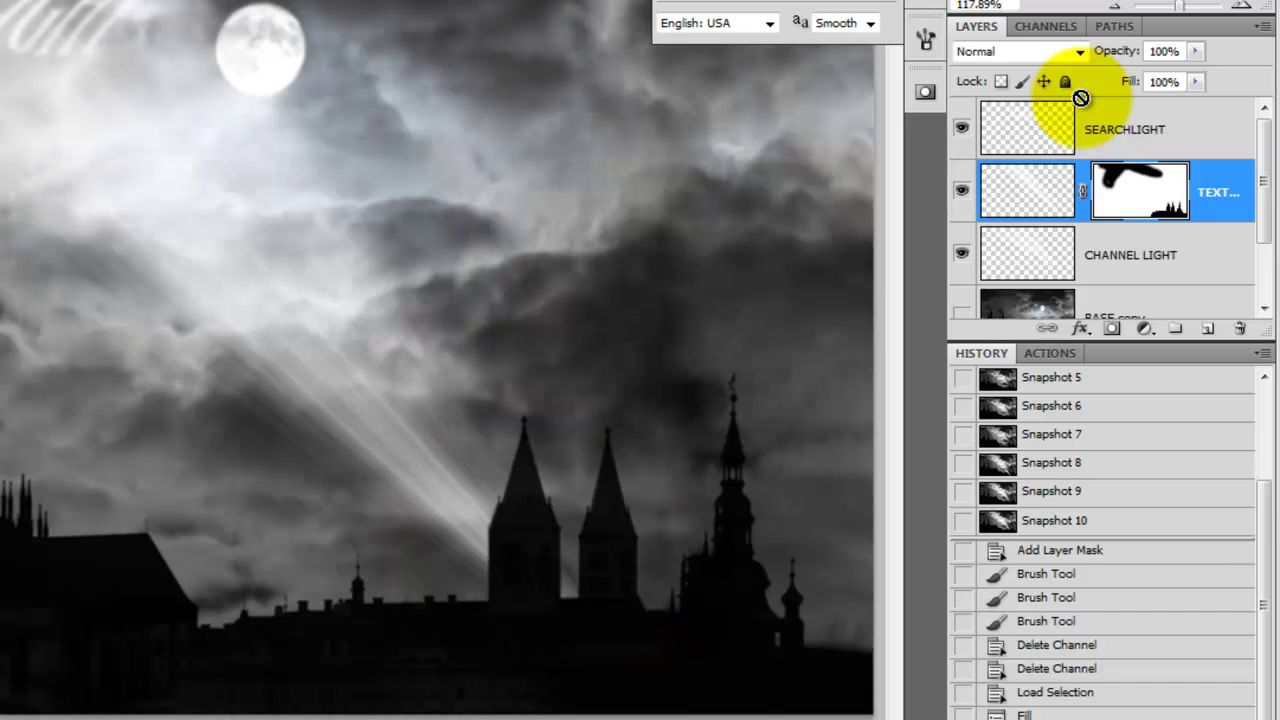
# Select the CHANNEL LIGHT layer and add a plain white layer mask to it.
pyautogui.click(1131, 255)
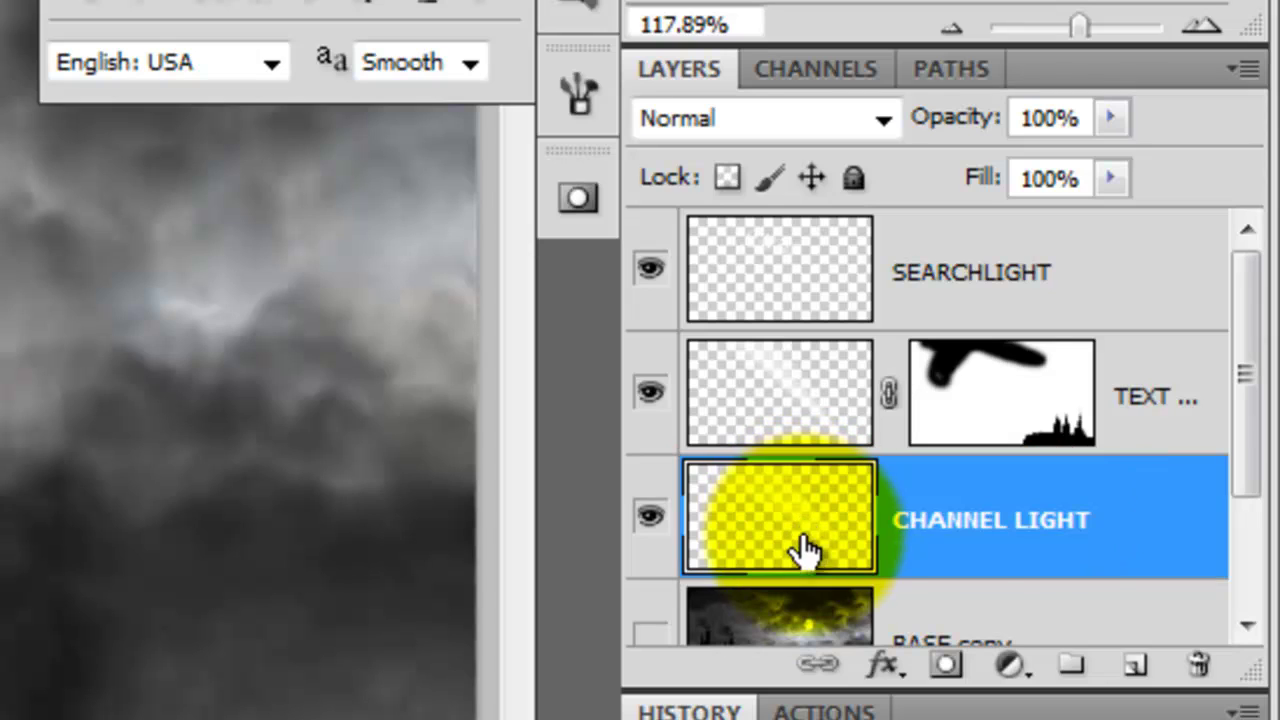
pyautogui.click(947, 666)
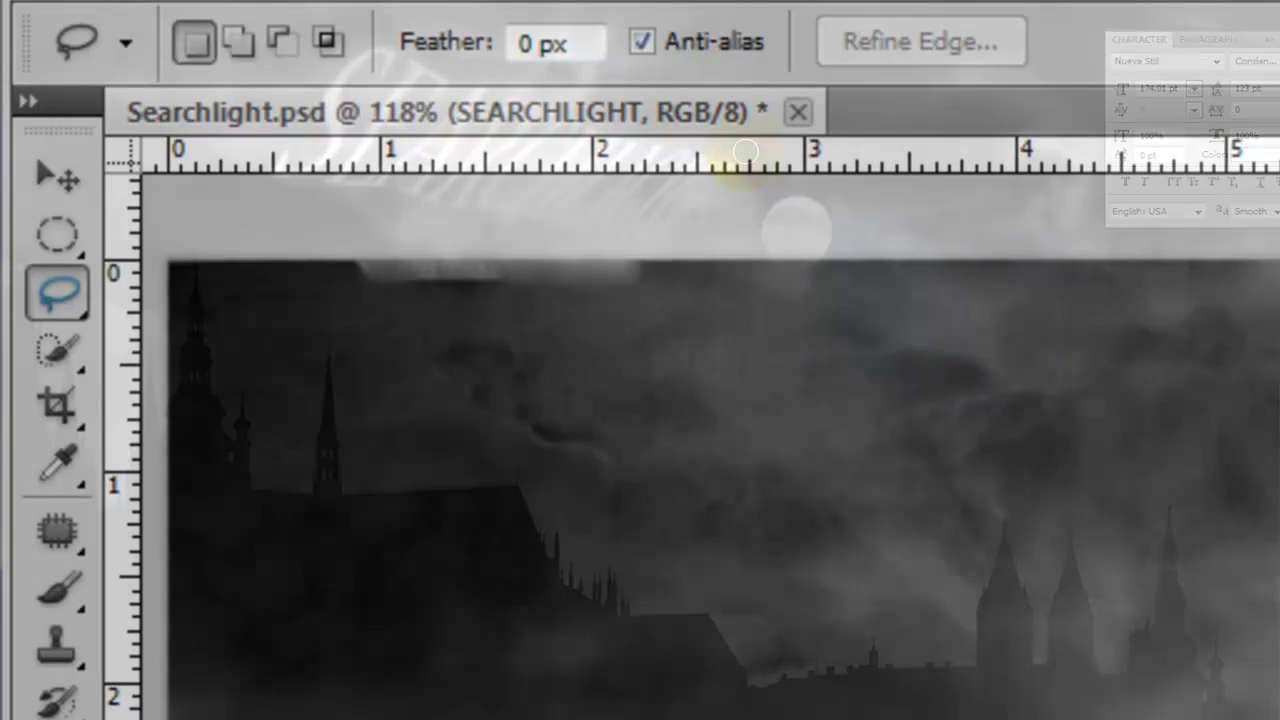
# Lasso patches around SEARCHLIGHT, feather them by 8.2, and set Gaussian Blur radius to 3.6 pixels.
pyautogui.click(57, 291)
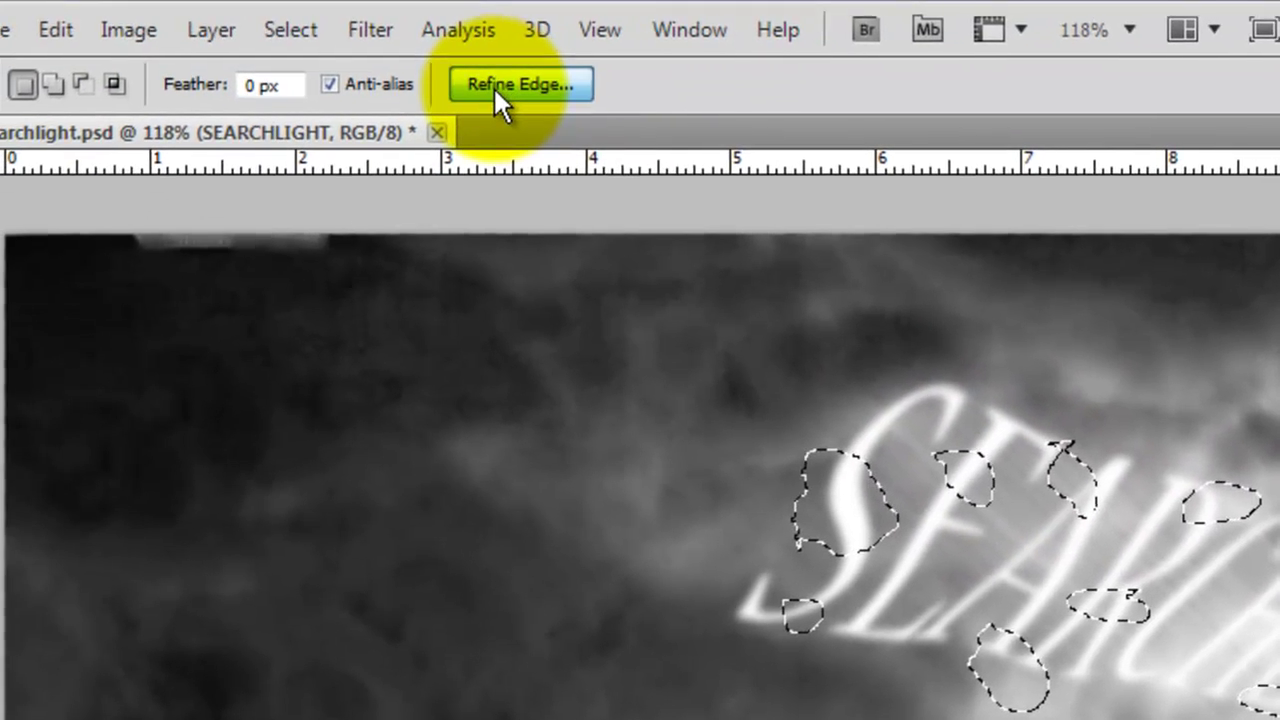
pyautogui.click(494, 86)
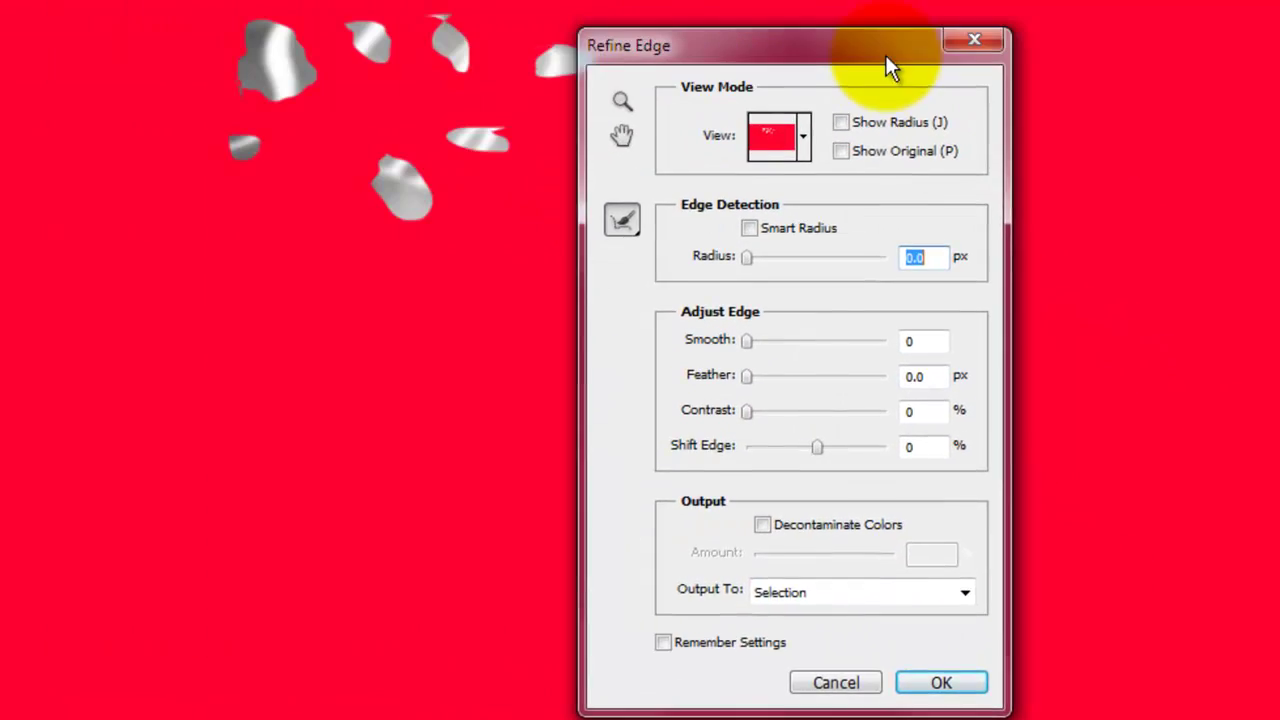
pyautogui.moveTo(885, 54); pyautogui.dragTo(1003, 50)
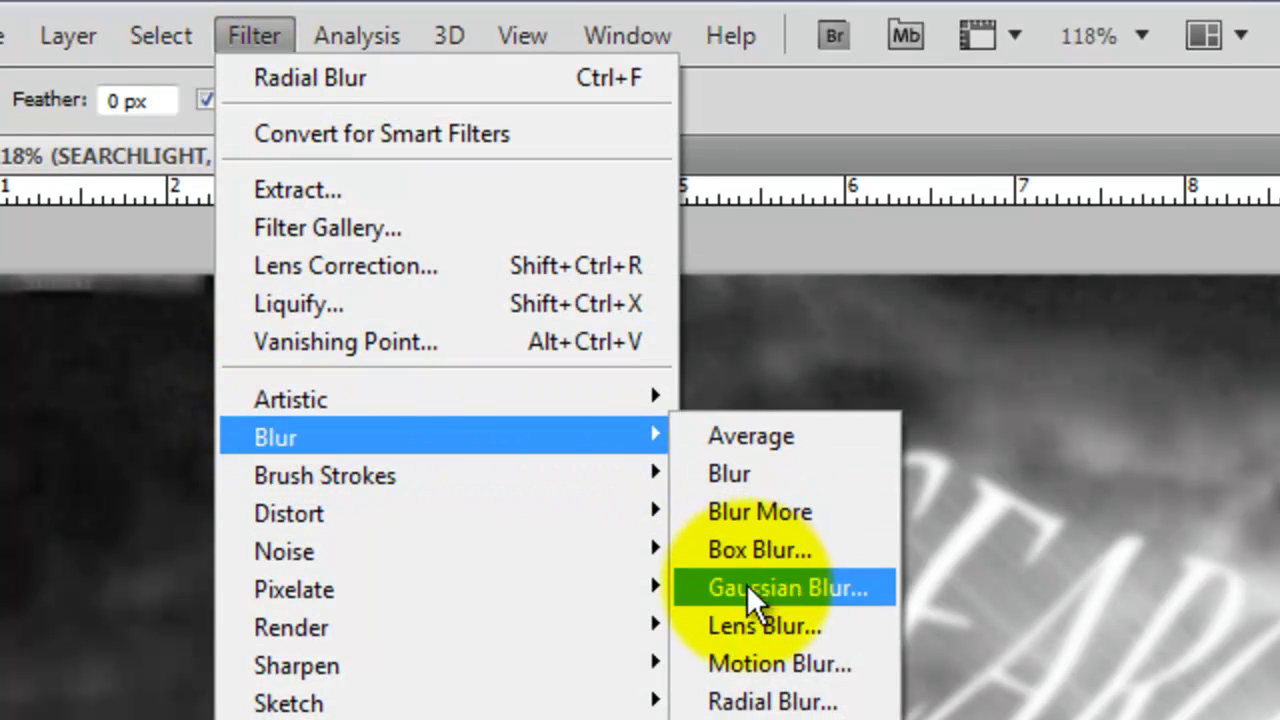
pyautogui.click(770, 588)
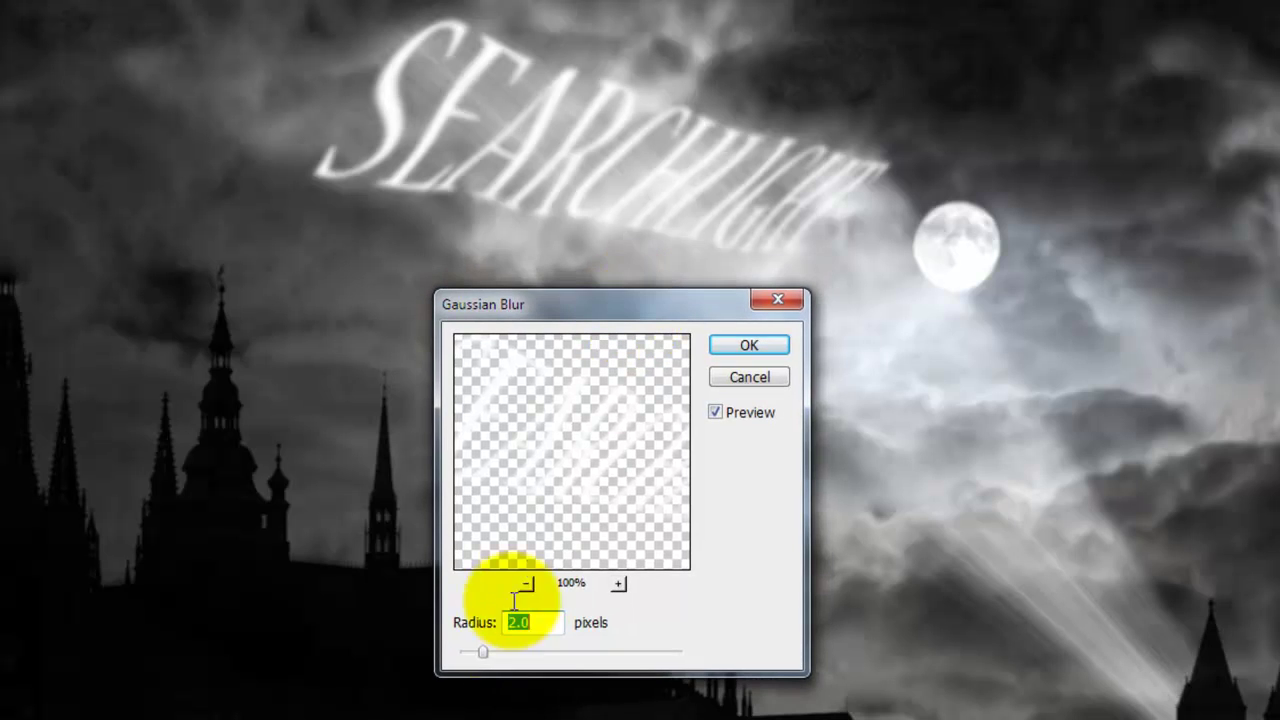
pyautogui.moveTo(484, 652); pyautogui.dragTo(503, 652)
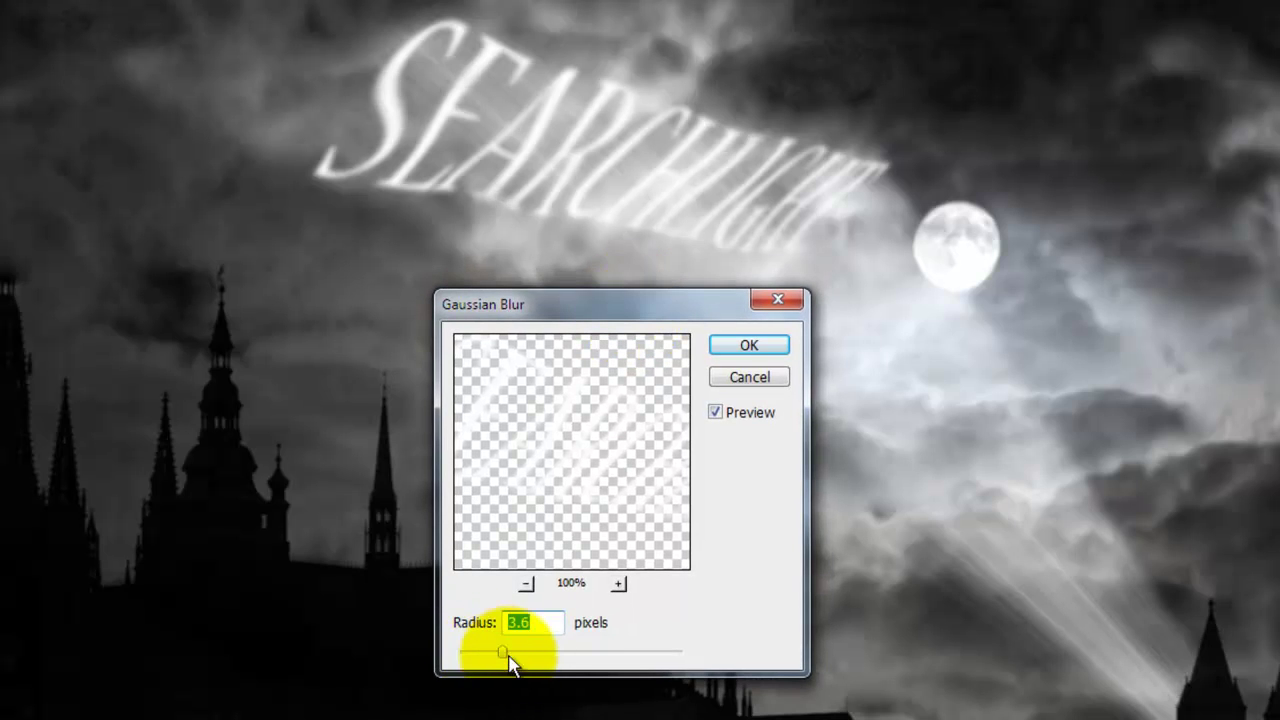